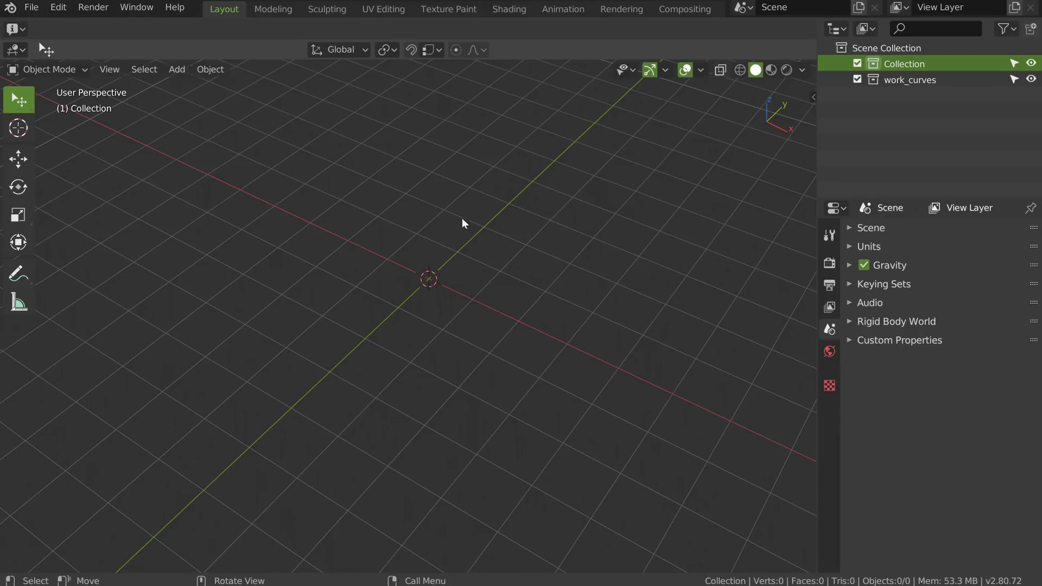
# Add a plane at the origin and offset it along X with a Displace modifier
pyautogui.moveTo(425, 294); pyautogui.dragTo(396, 317, button='middle')
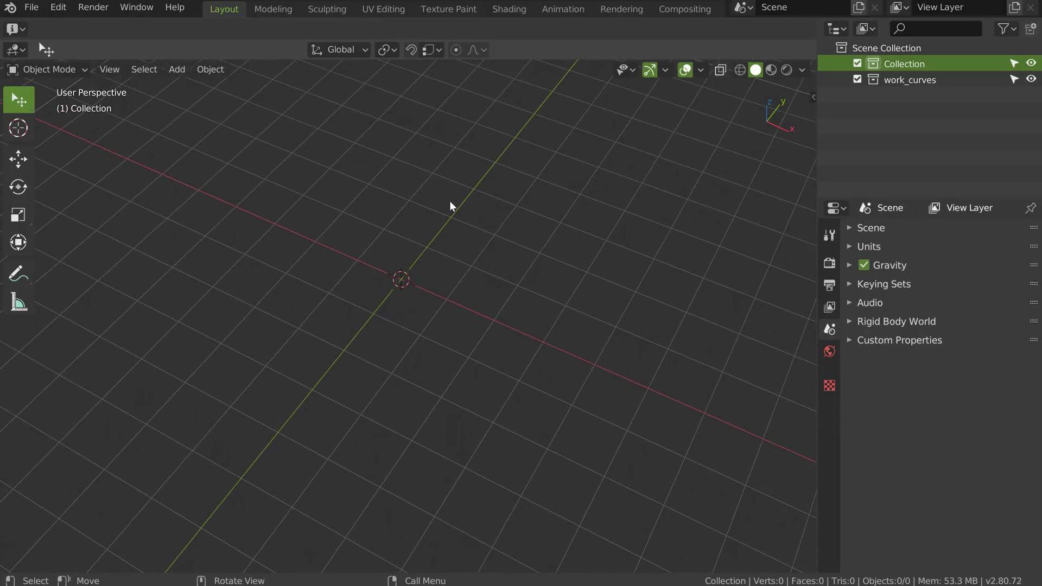
pyautogui.hotkey('shift', 'q')
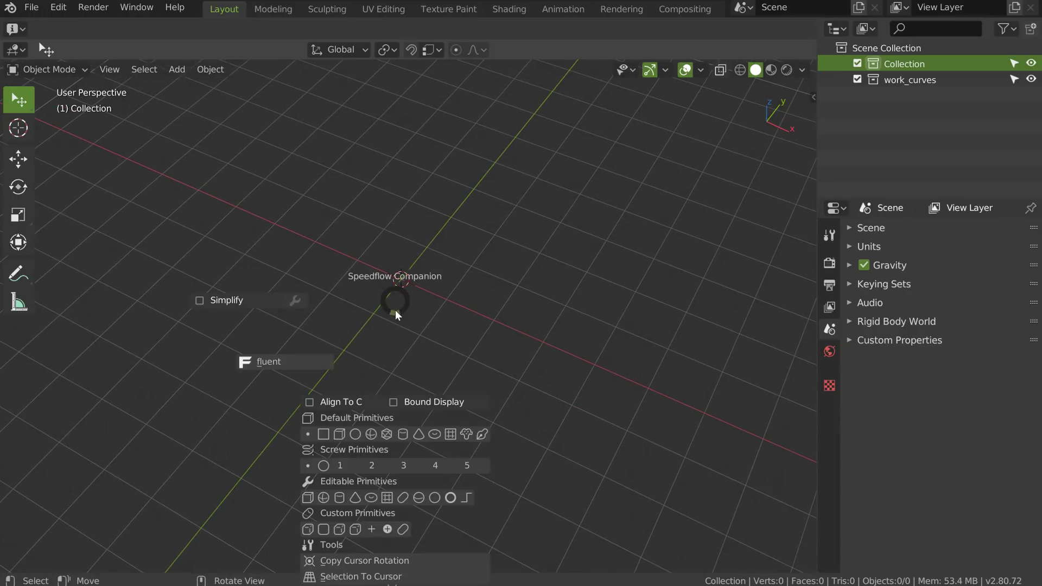
pyautogui.click(324, 435)
pyautogui.hotkey('shift', 'space')
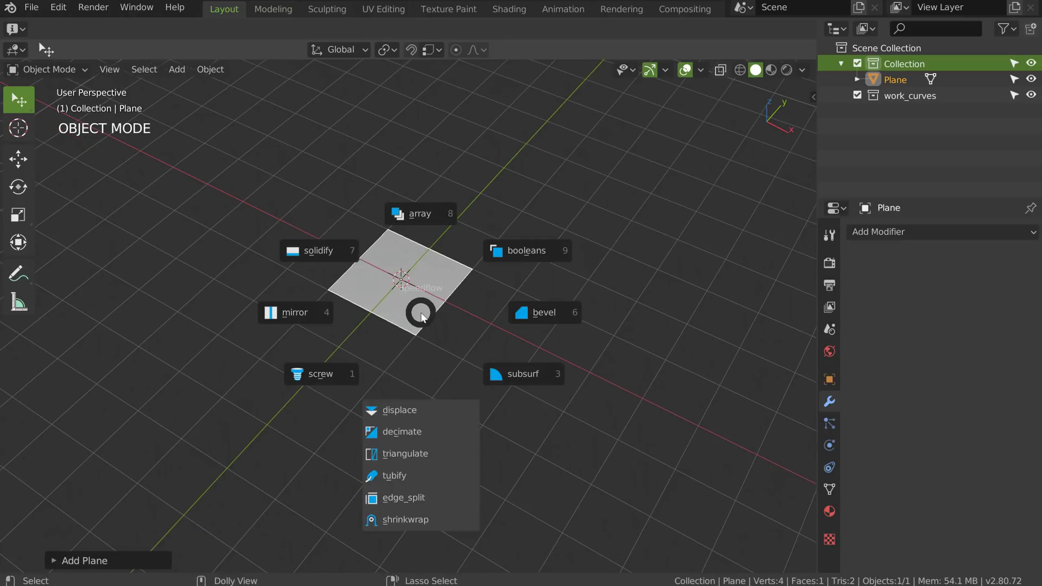
pyautogui.click(403, 419)
# Add a Screw modifier around the Y axis to the displaced plane and raise it to about 63 steps
pyautogui.hotkey('shift', 'space')
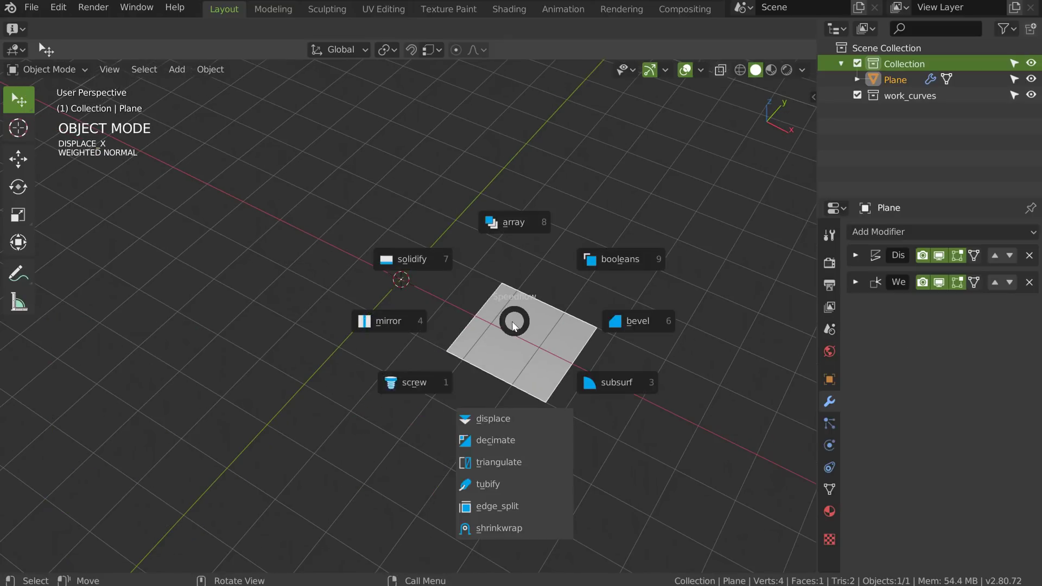
pyautogui.click(419, 386)
pyautogui.press('y')
pyautogui.moveTo(404, 360); pyautogui.dragTo(356, 314, button='middle')
pyautogui.press('s')
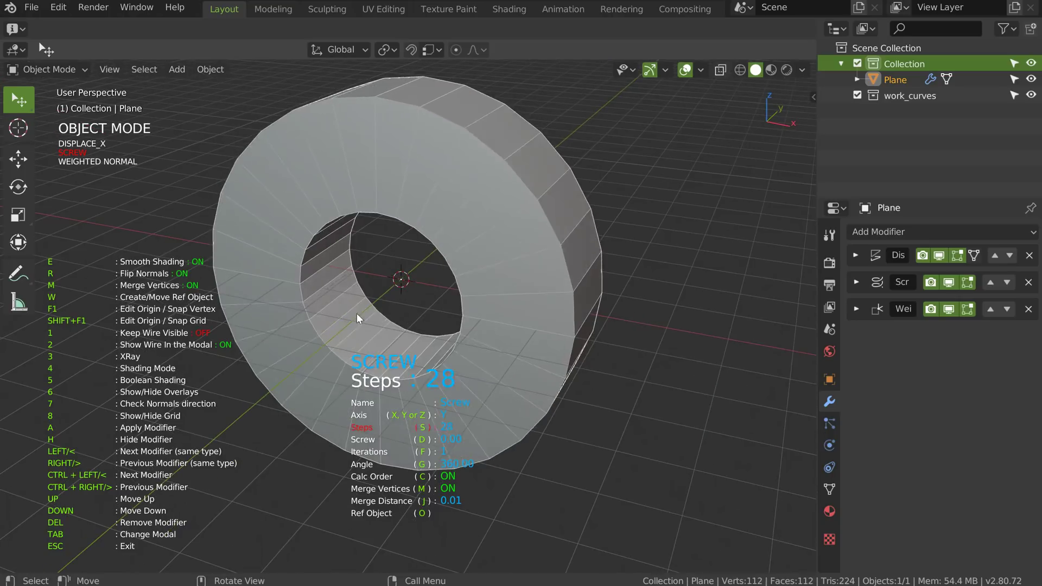
pyautogui.press('space')
pyautogui.press('s')
pyautogui.click(578, 324)
pyautogui.moveTo(471, 314); pyautogui.dragTo(479, 321, button='middle')
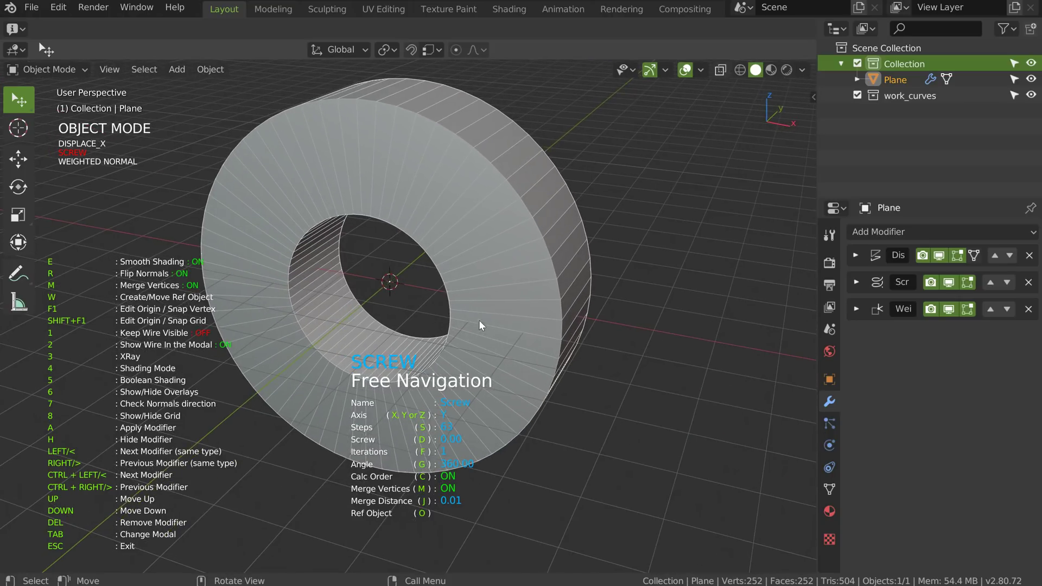
# Reduce the ring's screw angle to about 286 degrees, inspect the open section, and delete the plane
pyautogui.press('g')
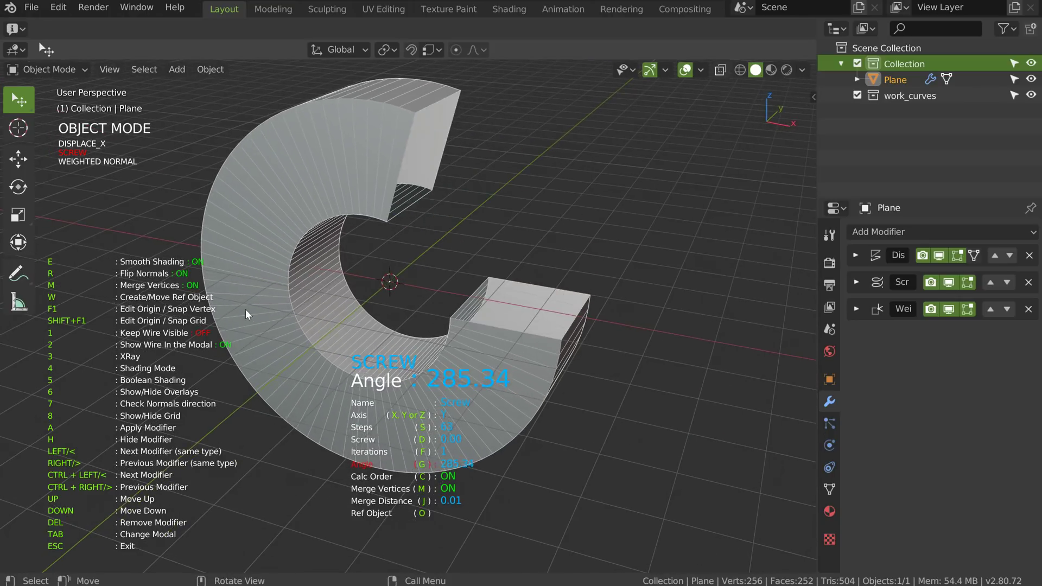
pyautogui.click(517, 268)
pyautogui.moveTo(461, 305); pyautogui.dragTo(426, 298, button='middle')
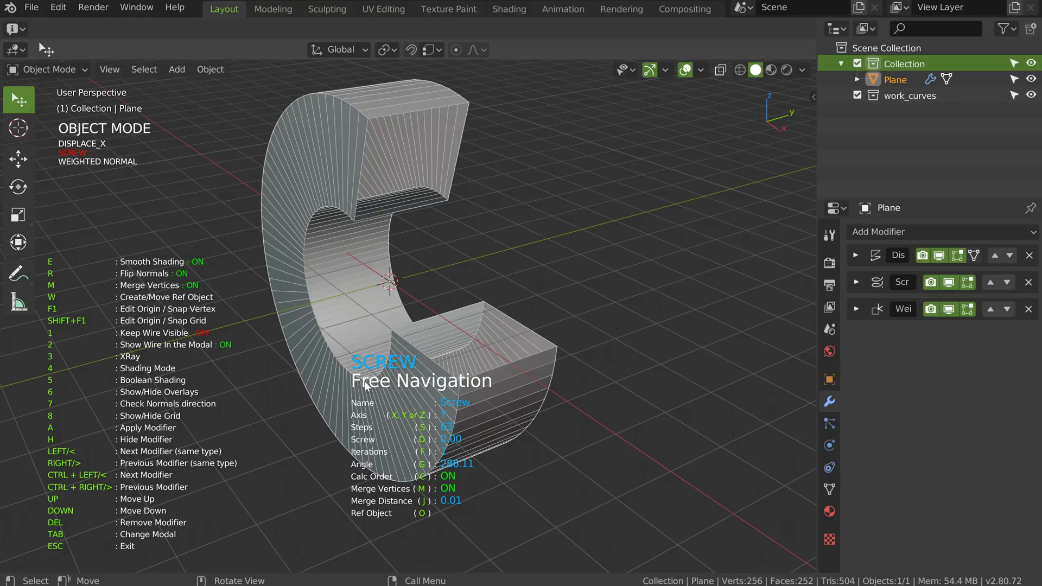
pyautogui.moveTo(349, 357); pyautogui.dragTo(392, 302, button='middle')
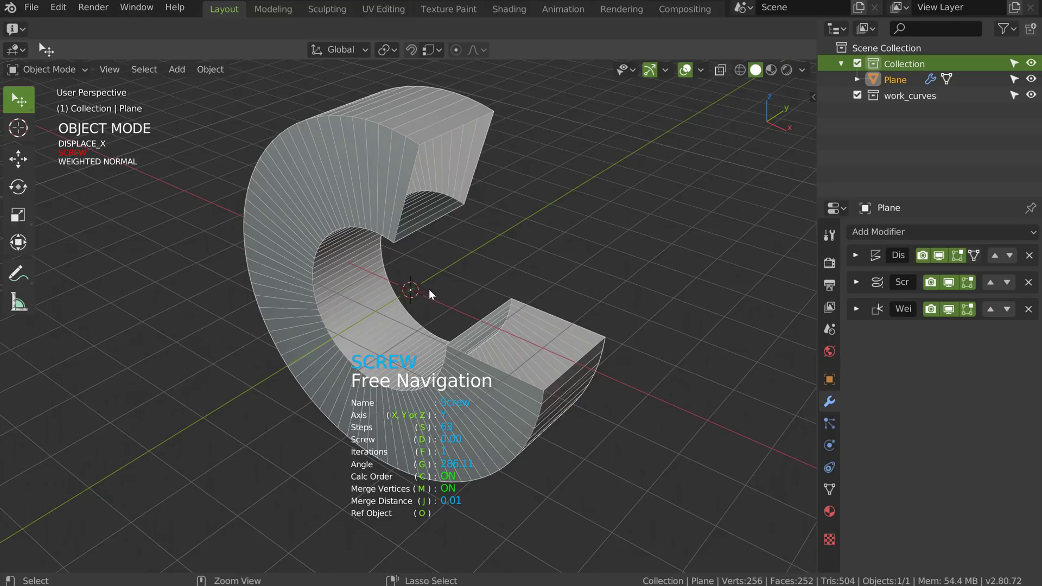
pyautogui.moveTo(445, 298); pyautogui.dragTo(485, 298, button='middle')
pyautogui.click(442, 282)
pyautogui.scroll(-4, 505, 253)
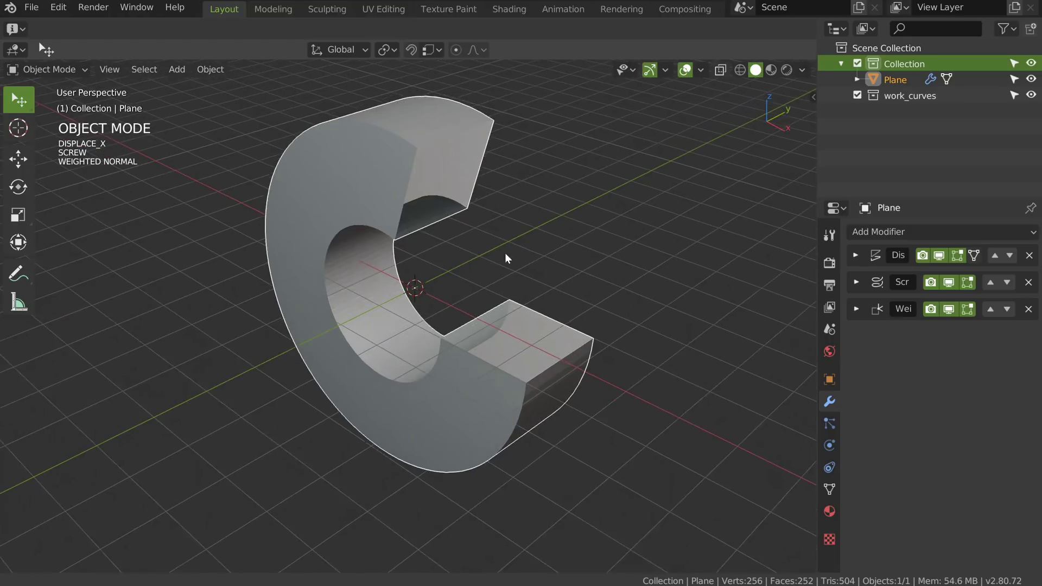
pyautogui.press('x')
pyautogui.click(454, 292)
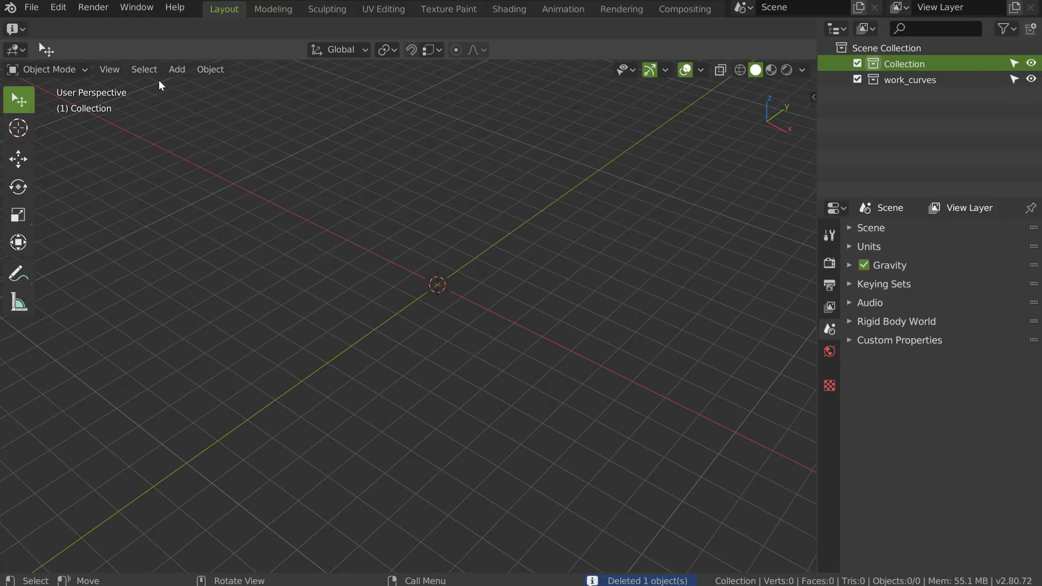
# In top view, add a single-vertex mesh at the origin and move the vertex up along the Y axis
pyautogui.press('KP_7')
pyautogui.hotkey('shift', 'a')
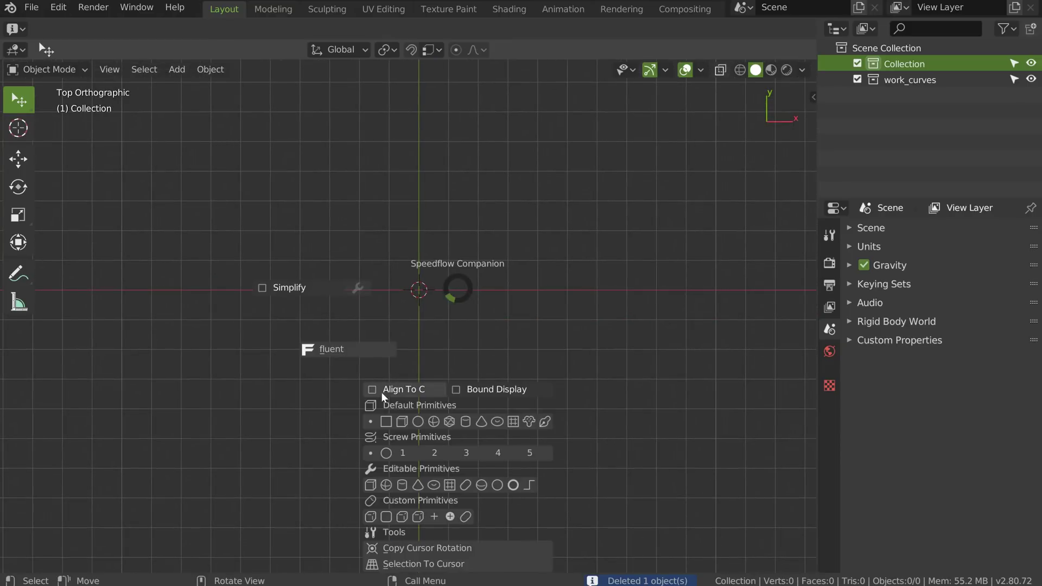
pyautogui.click(370, 422)
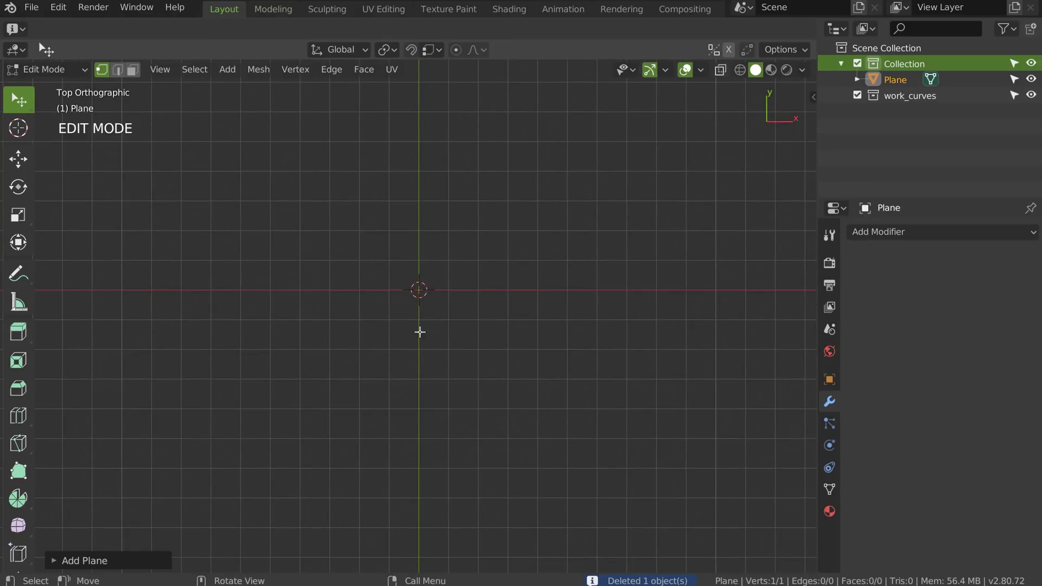
pyautogui.press('g')
pyautogui.press('y')
pyautogui.click(428, 150)
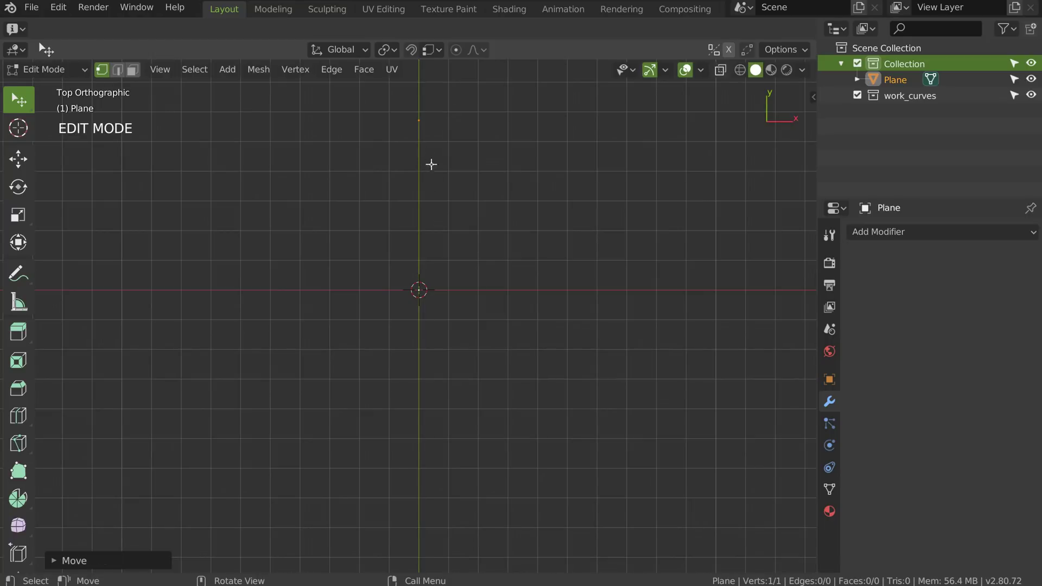
# Extrude the vertex down in Y and outline a rectangular notch about 0.8 deep in X, returning to the Y axis
pyautogui.press('e')
pyautogui.press('y')
pyautogui.click(429, 246)
pyautogui.press('e')
pyautogui.press('x')
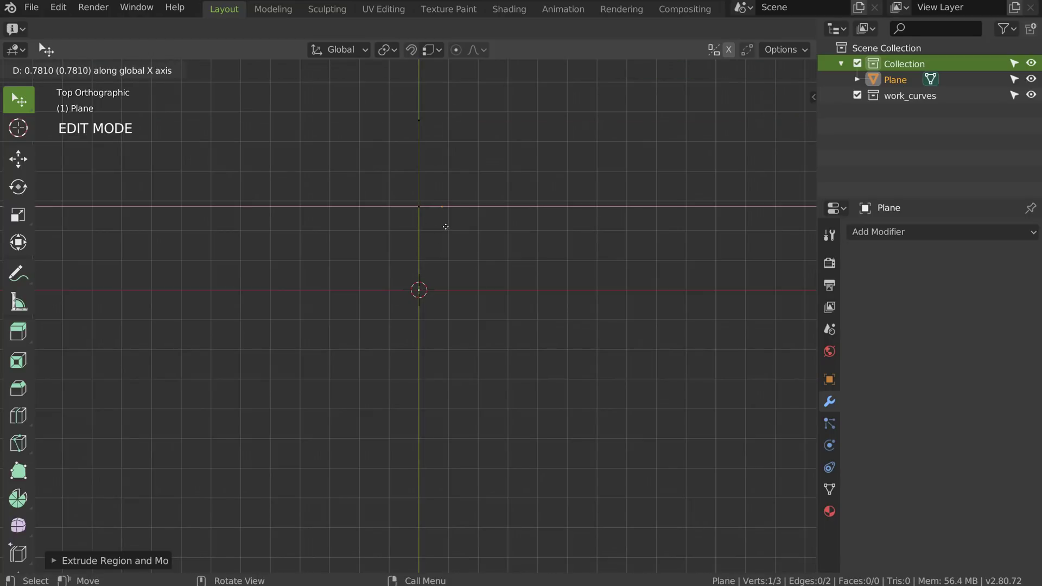
pyautogui.click(445, 225)
pyautogui.press('e')
pyautogui.press('y')
pyautogui.click(446, 298)
pyautogui.press('e')
pyautogui.press('x')
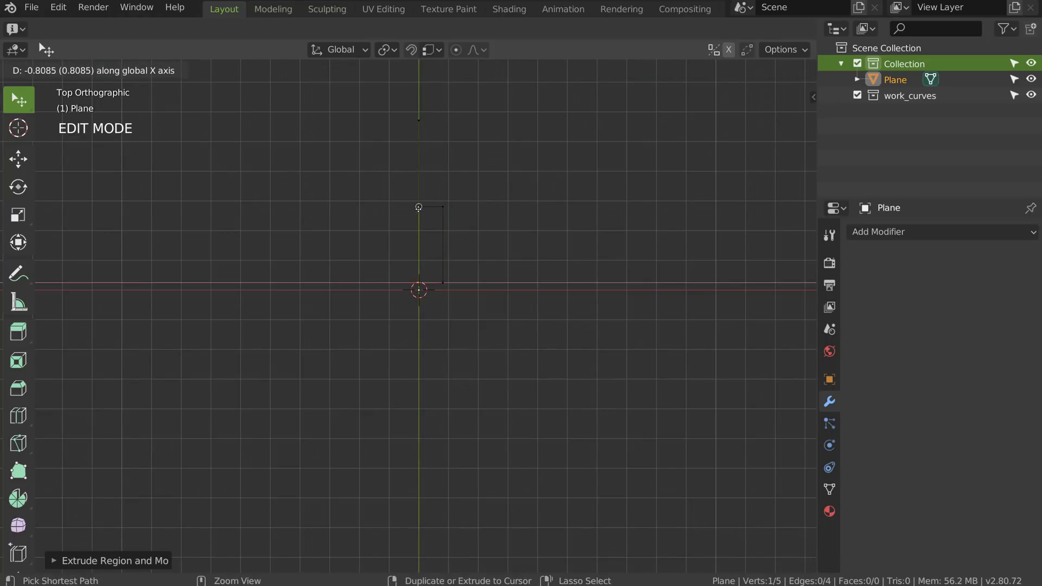
pyautogui.click(418, 209)
# Extrude about 2.7 further down in Y and outline a second notch with a slanted upper edge, ending on the Y axis
pyautogui.press('e')
pyautogui.press('y')
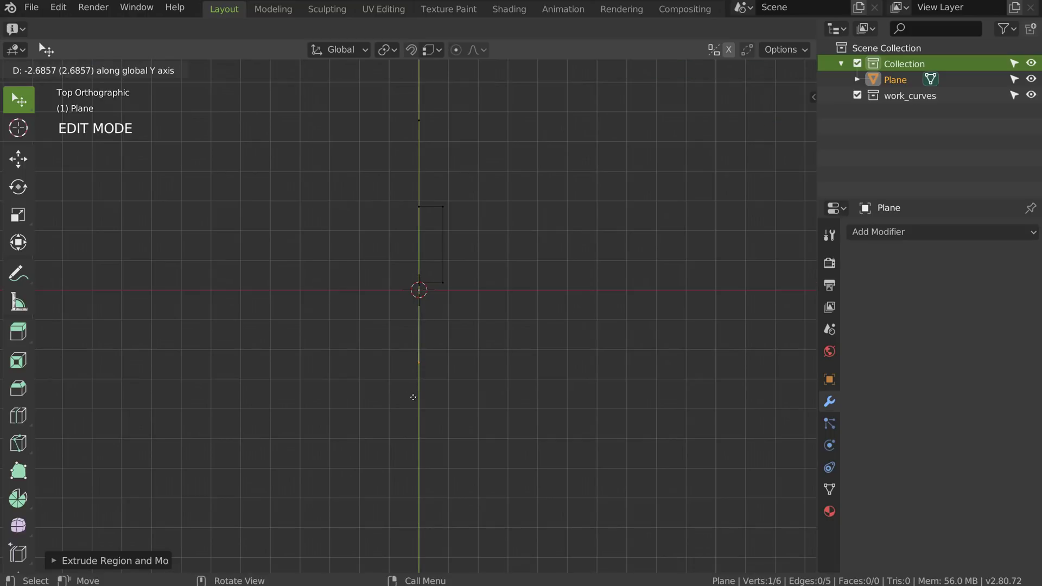
pyautogui.click(413, 397)
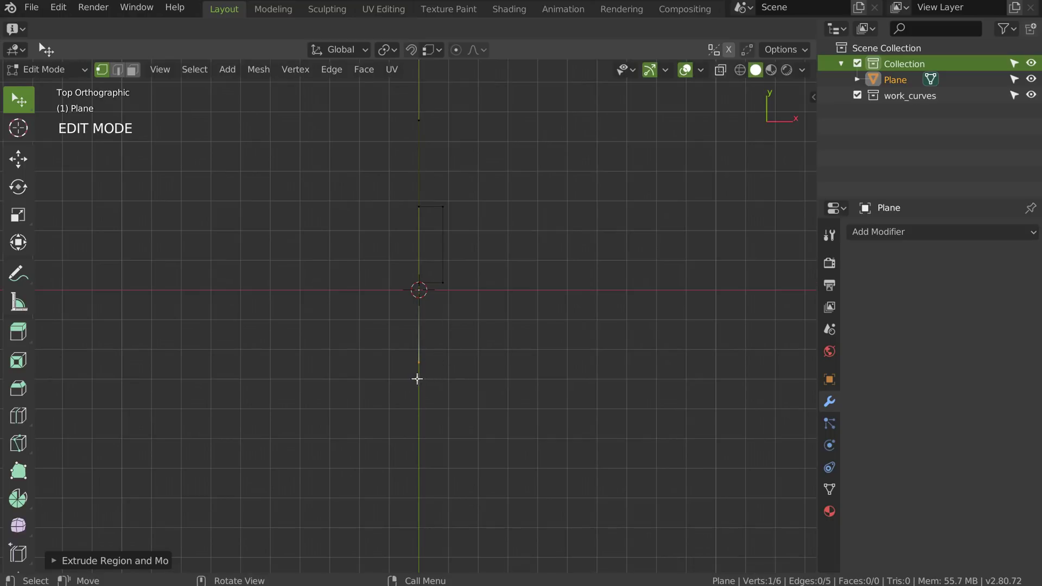
pyautogui.press('e')
pyautogui.click(451, 411)
pyautogui.press('e')
pyautogui.press('y')
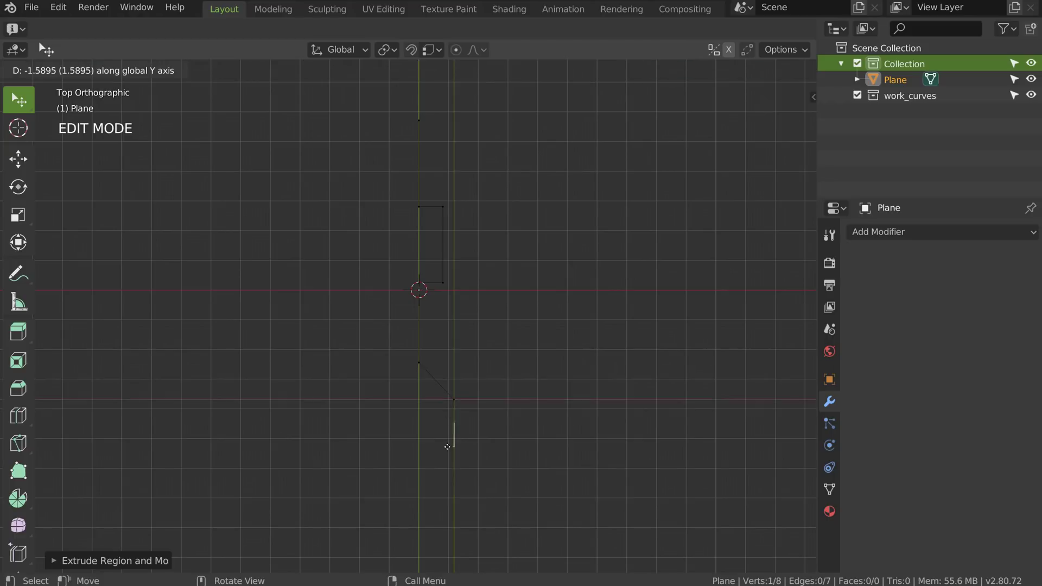
pyautogui.click(448, 481)
pyautogui.press('e')
pyautogui.press('x')
pyautogui.click(419, 381)
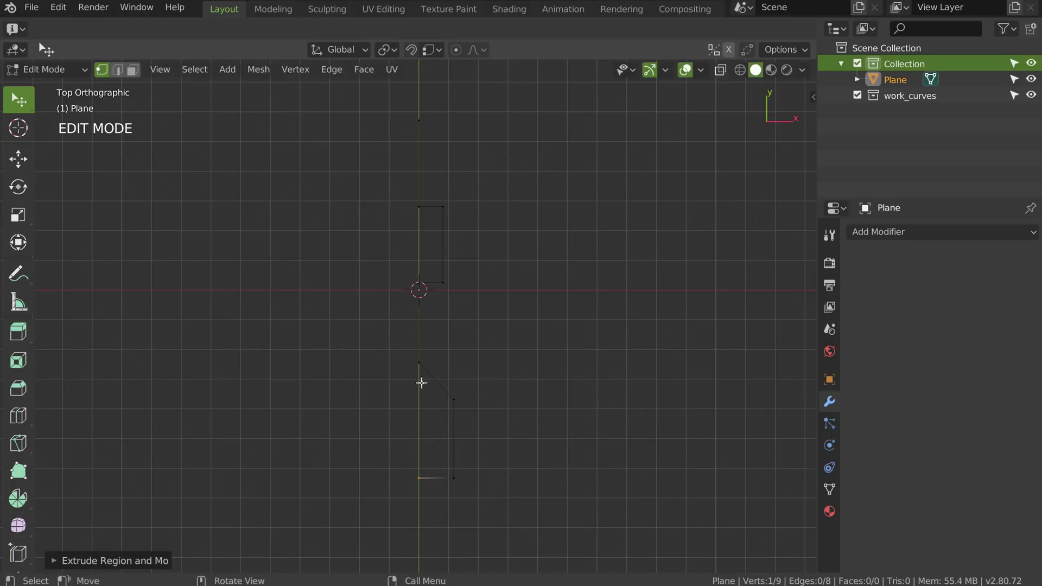
# Extrude the profile down in Y, outward in X as a long base edge, and up in Y as a short flange edge
pyautogui.keyDown('shift'); pyautogui.moveTo(464, 417); pyautogui.dragTo(437, 297, button='middle'); pyautogui.keyUp('shift')
pyautogui.press('e')
pyautogui.press('y')
pyautogui.click(423, 471)
pyautogui.press('e')
pyautogui.press('x')
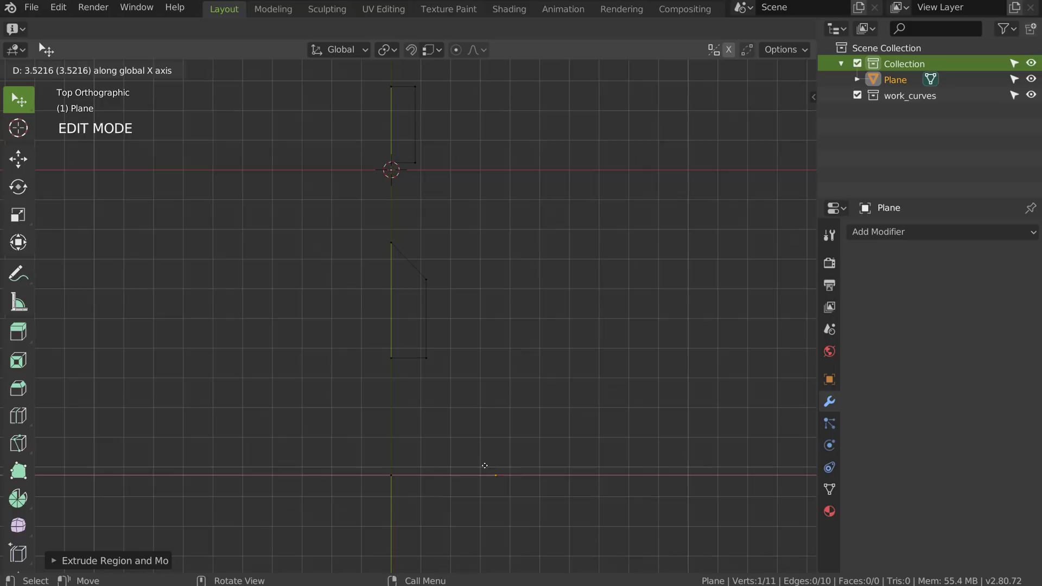
pyautogui.click(551, 472)
pyautogui.press('e')
pyautogui.press('y')
pyautogui.click(544, 429)
# Extrude the outer contour inward in X, up, diagonally inward, up again, and diagonally outward to form a waist
pyautogui.press('e')
pyautogui.press('x')
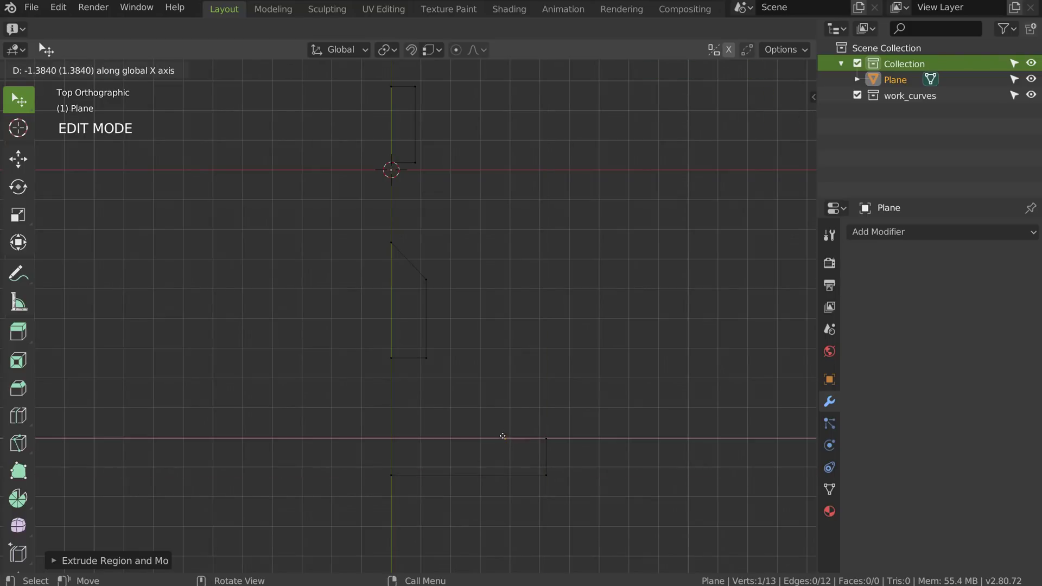
pyautogui.click(499, 432)
pyautogui.press('e')
pyautogui.press('y')
pyautogui.click(500, 377)
pyautogui.press('e')
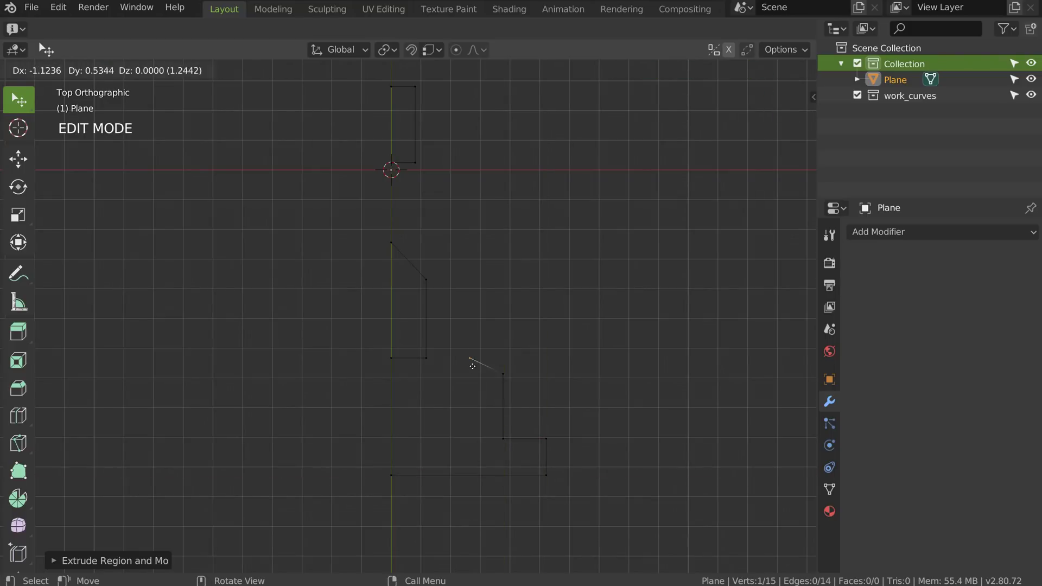
pyautogui.click(470, 340)
pyautogui.press('e')
pyautogui.press('y')
pyautogui.click(460, 266)
pyautogui.press('e')
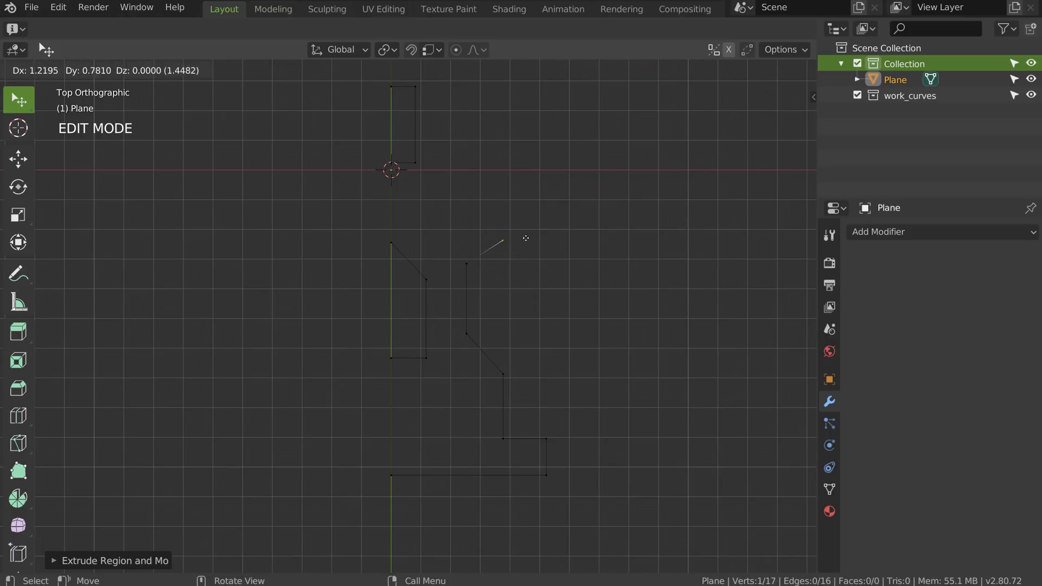
pyautogui.click(546, 233)
# Extrude the outer contour up in Y and outline a small rectangular groove in X above the waist
pyautogui.press('e')
pyautogui.press('y')
pyautogui.click(535, 189)
pyautogui.press('e')
pyautogui.press('x')
pyautogui.click(505, 191)
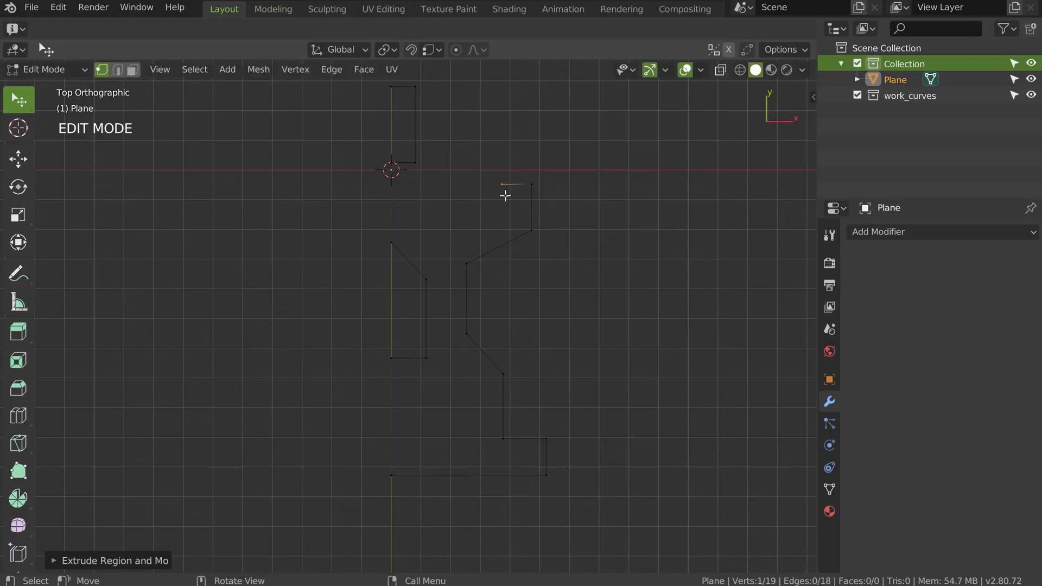
pyautogui.press('e')
pyautogui.press('y')
pyautogui.click(499, 163)
pyautogui.press('e')
pyautogui.press('x')
pyautogui.click(531, 181)
# Extrude the outer contour up in Y above the groove and outward about 3.3 in X for the upper flange
pyautogui.keyDown('shift'); pyautogui.moveTo(531, 181); pyautogui.dragTo(542, 305, button='middle'); pyautogui.keyUp('shift')
pyautogui.press('e')
pyautogui.press('y')
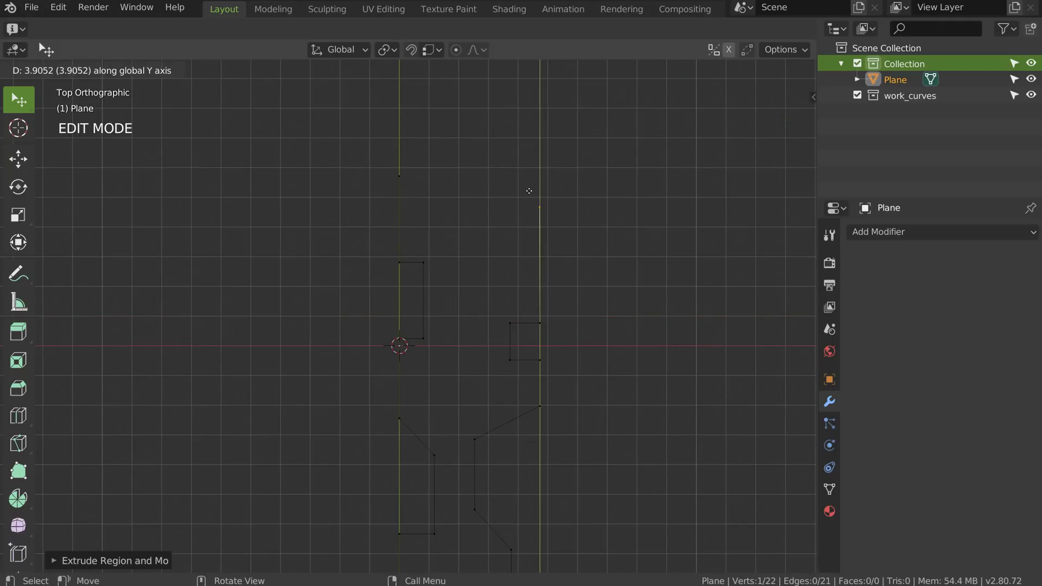
pyautogui.click(521, 227)
pyautogui.press('e')
pyautogui.press('x')
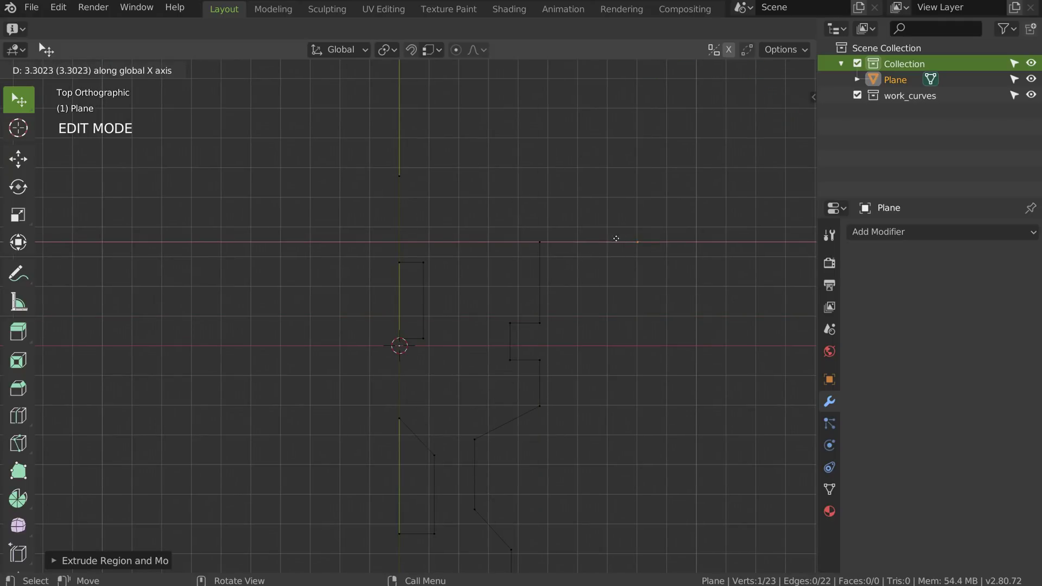
pyautogui.click(617, 238)
# Extrude the flange edge up level with the starting vertex, join the two end vertices to close the profile, and return to Object Mode
pyautogui.press('e')
pyautogui.press('y')
pyautogui.click(400, 174)
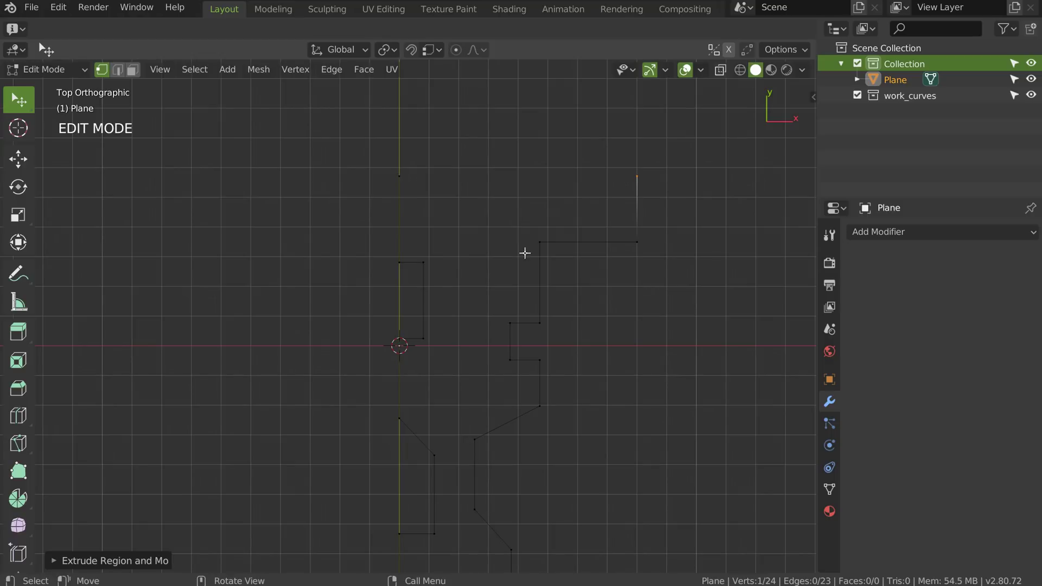
pyautogui.keyDown('shift'); pyautogui.click(400, 175); pyautogui.keyUp('shift')
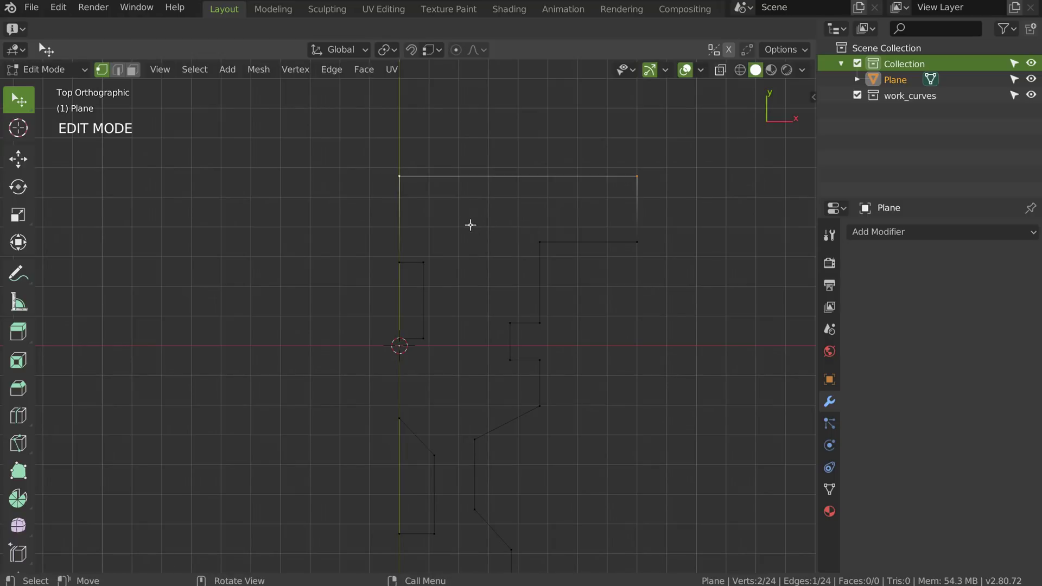
pyautogui.hotkey('ctrl', 'Tab')
# Add a Displace modifier along X to shift the closed profile away from the Y axis
pyautogui.moveTo(475, 304); pyautogui.dragTo(442, 268, button='middle')
pyautogui.hotkey('shift', 'alt', 'q')
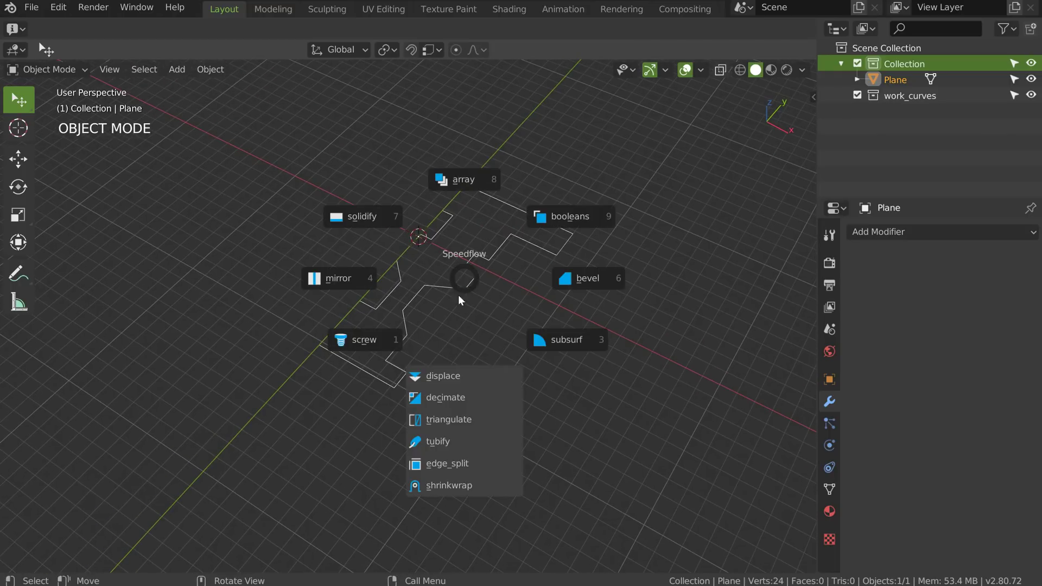
pyautogui.click(441, 376)
pyautogui.click(733, 391)
# Revolve the profile with a Screw modifier around the Y axis and increase its step count for a smooth surface
pyautogui.hotkey('shift', 'alt', 'q')
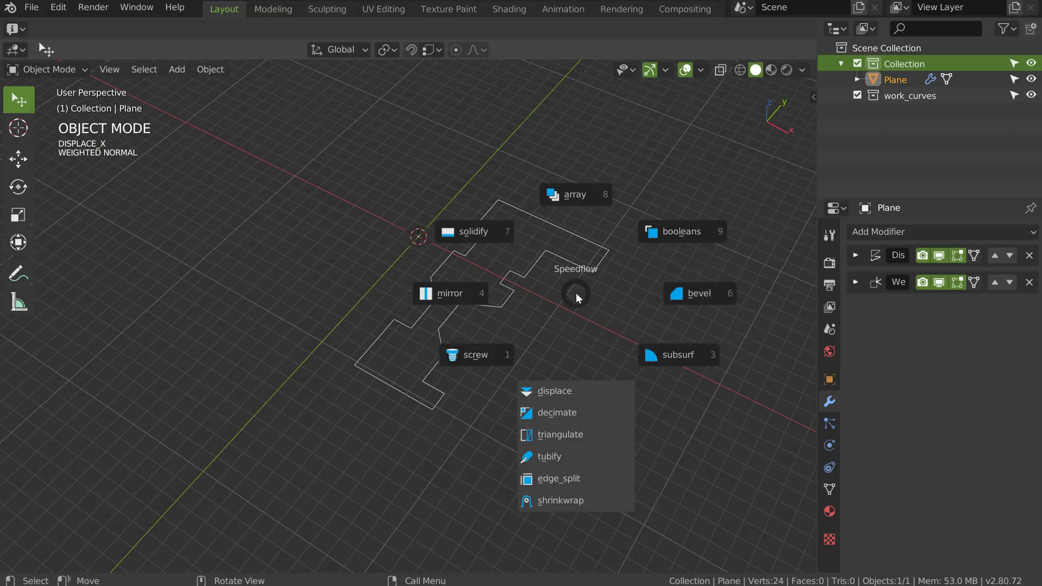
pyautogui.click(483, 358)
pyautogui.press('y')
pyautogui.moveTo(482, 342); pyautogui.dragTo(489, 328, button='middle')
pyautogui.press('s')
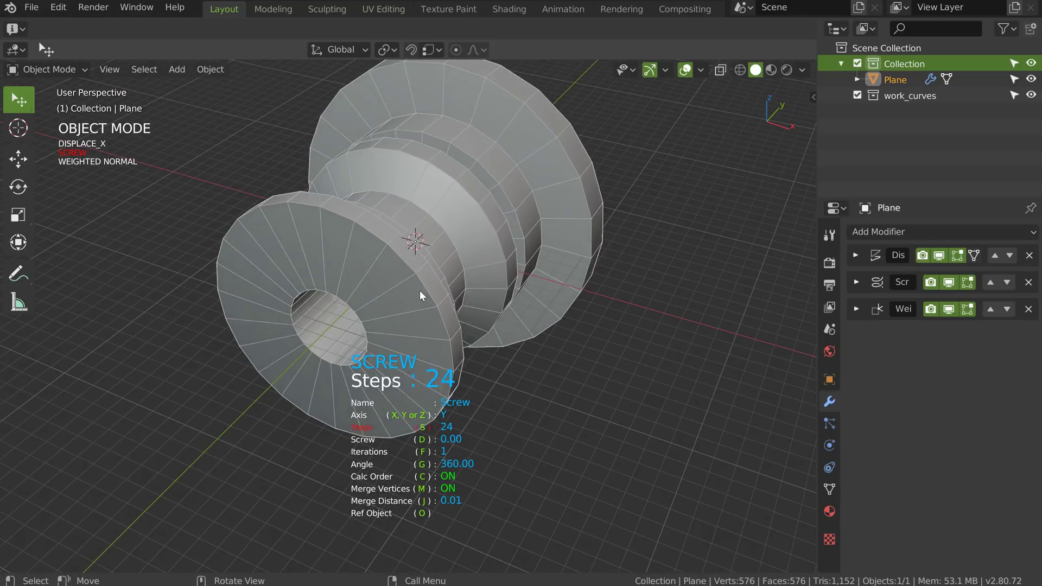
pyautogui.press('space')
pyautogui.press('s')
pyautogui.click(419, 279)
pyautogui.moveTo(419, 279); pyautogui.dragTo(485, 281, button='middle')
pyautogui.click(484, 281)
# Set the profile's X Displace strength to about 2.21 to change the revolved part's radius
pyautogui.hotkey('shift', 'alt', 'q')
pyautogui.click(473, 380)
pyautogui.press('s')
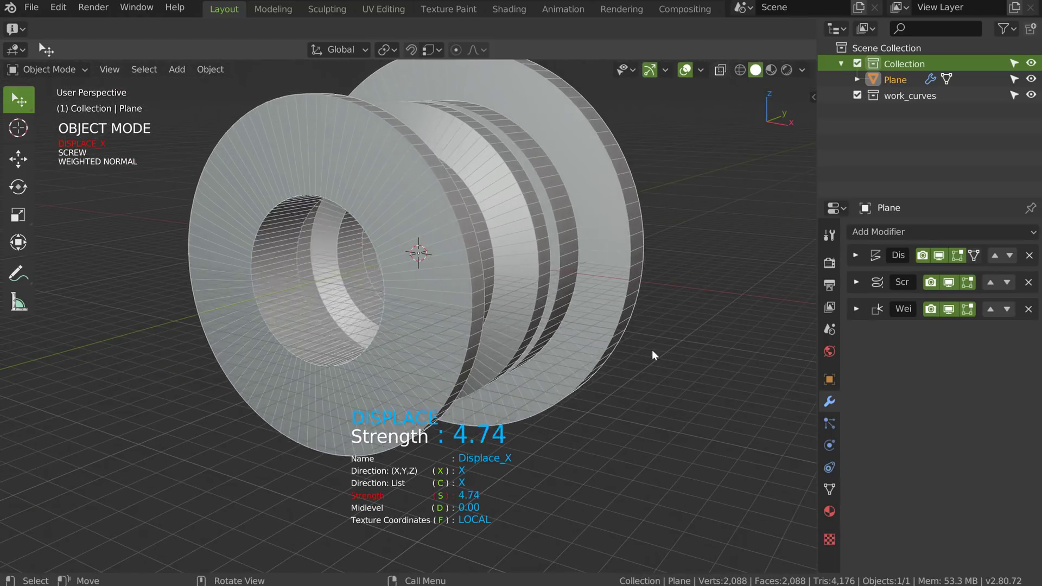
pyautogui.click(482, 295)
pyautogui.moveTo(482, 295); pyautogui.dragTo(450, 291, button='middle')
# Enter Edit Mode with X-ray on and select the profile vertices that form the smaller flange end up to its cone
pyautogui.press('Tab')
pyautogui.hotkey('alt', 'z')
pyautogui.click(449, 288)
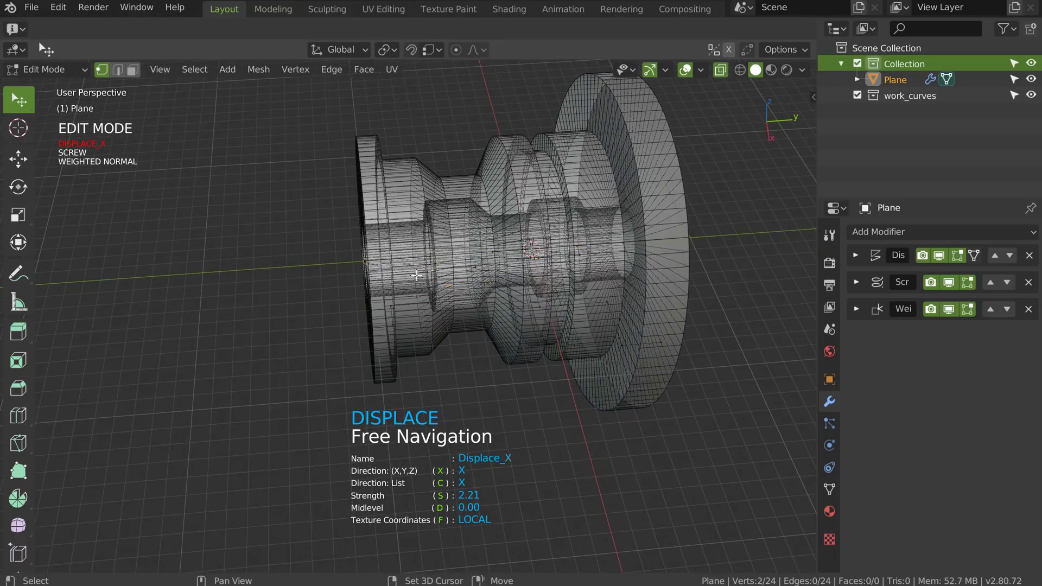
pyautogui.moveTo(471, 270); pyautogui.dragTo(445, 304, button='middle')
pyautogui.scroll(2, 445, 304)
pyautogui.keyDown('shift'); pyautogui.moveTo(353, 255); pyautogui.dragTo(372, 240, button='middle'); pyautogui.keyUp('shift')
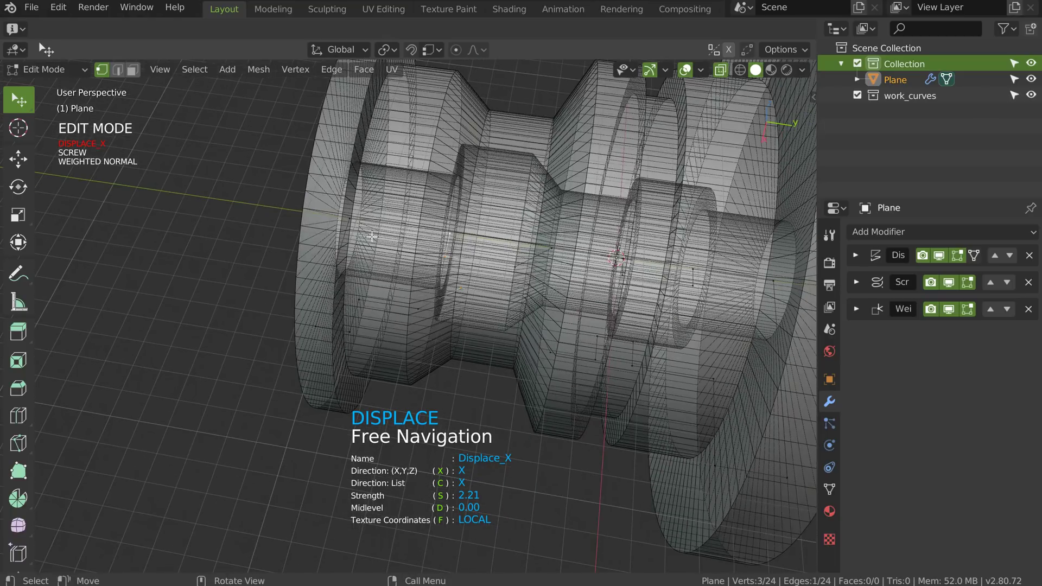
pyautogui.keyDown('shift'); pyautogui.click(373, 239); pyautogui.keyUp('shift')
pyautogui.moveTo(338, 329); pyautogui.dragTo(302, 280, button='middle')
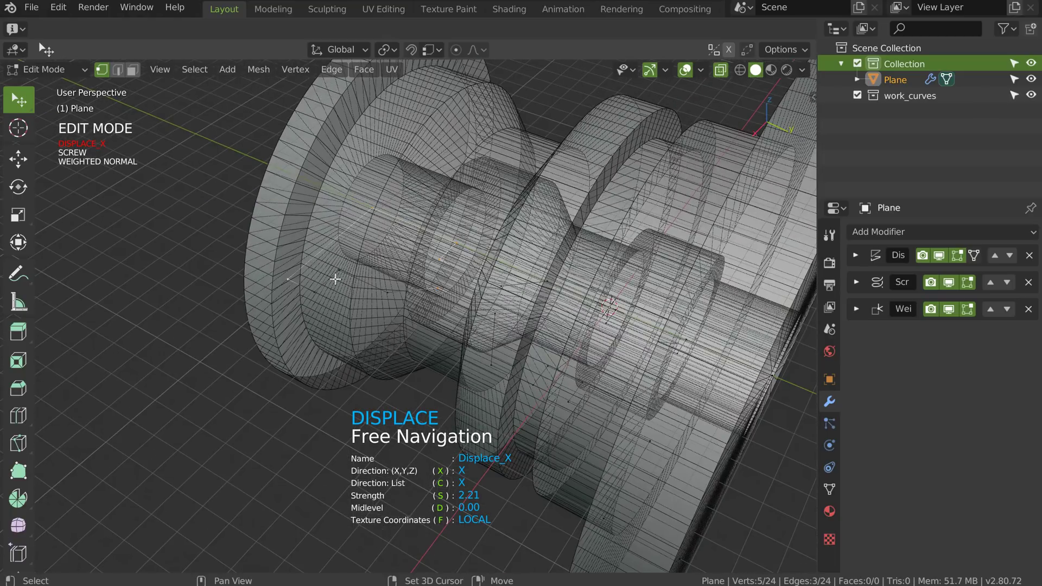
pyautogui.keyDown('shift'); pyautogui.click(400, 289); pyautogui.keyUp('shift')
pyautogui.moveTo(400, 288); pyautogui.dragTo(438, 353, button='middle')
pyautogui.moveTo(438, 353); pyautogui.dragTo(414, 296, button='middle')
# Add a vertex-group Displace modifier along Y for the selected vertices and adjust its strength to shift the smaller flange end
pyautogui.press('space')
pyautogui.click(395, 394)
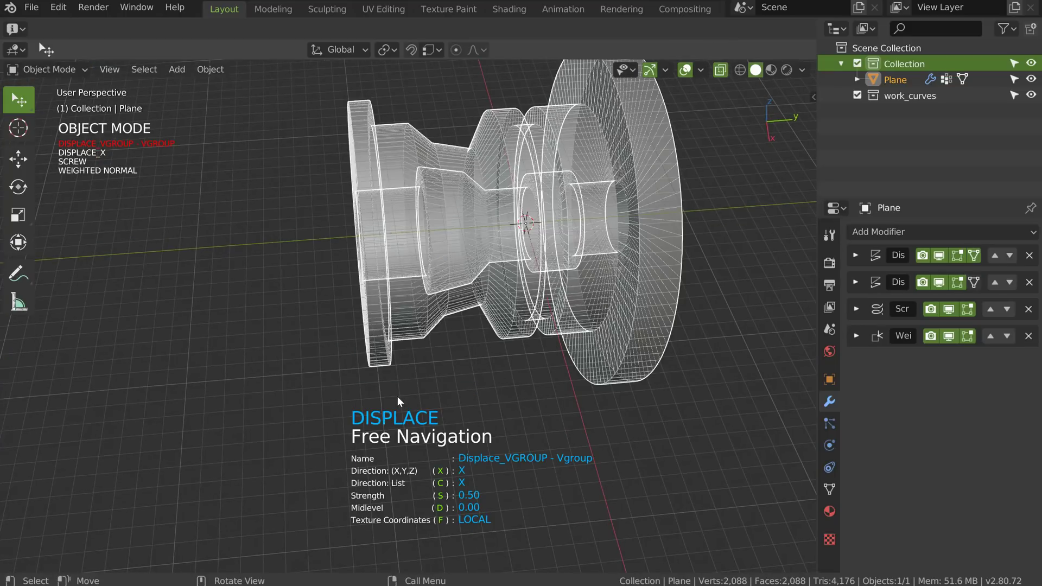
pyautogui.press('x')
pyautogui.press('s')
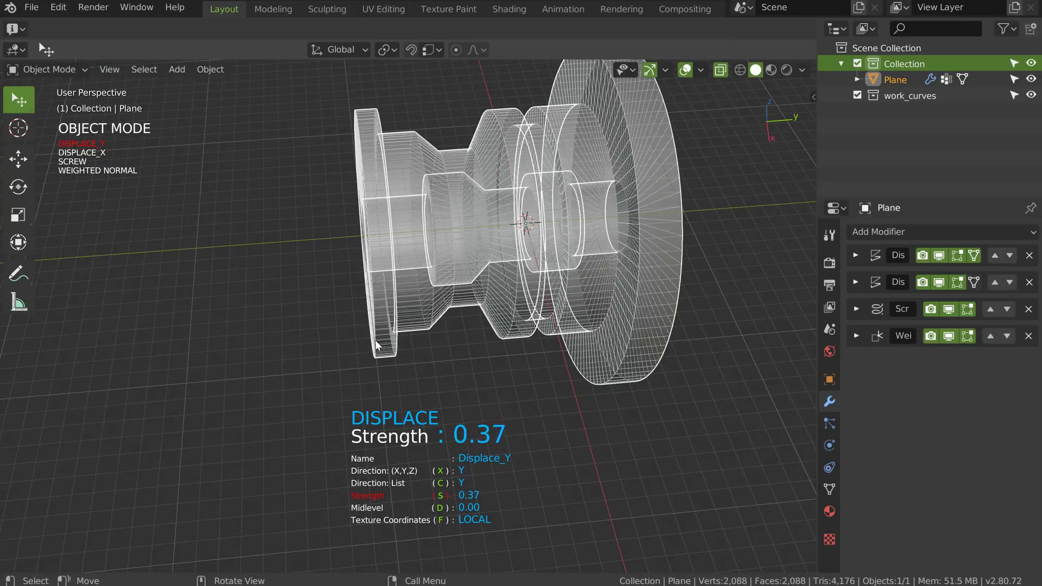
pyautogui.press('space')
pyautogui.press('s')
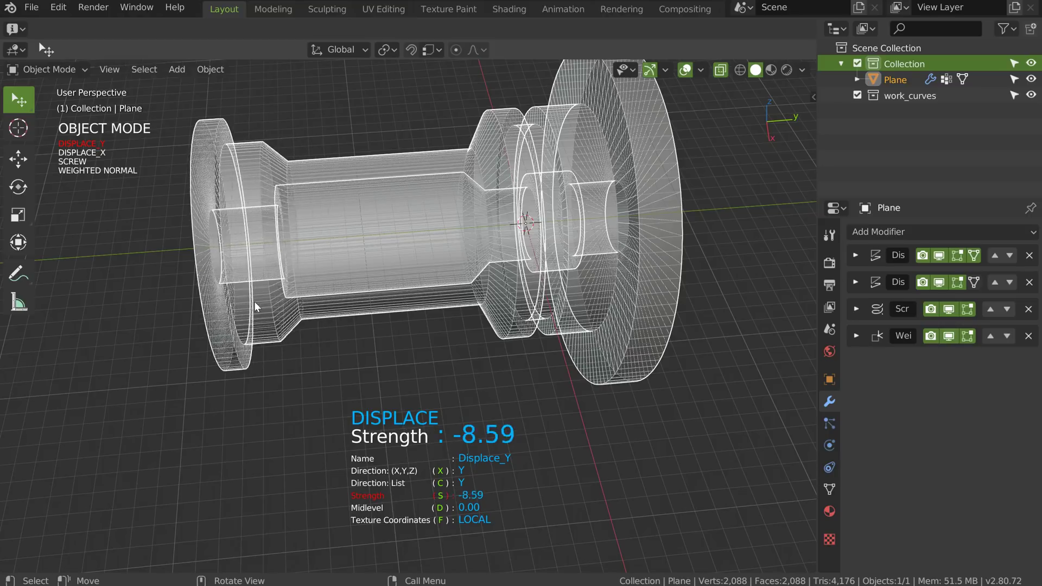
pyautogui.press('space')
pyautogui.press('s')
pyautogui.click(676, 308)
# Turn off X-ray and the viewport overlays and readjust the strength of the Y Displace modifier
pyautogui.hotkey('alt', 'z')
pyautogui.moveTo(457, 309)
pyautogui.mouseDown(button='middle')
pyautogui.moveTo(442, 304)
pyautogui.moveTo(481, 258)
pyautogui.moveTo(492, 272)
pyautogui.moveTo(516, 266)
pyautogui.moveTo(510, 292)
pyautogui.moveTo(471, 291)
pyautogui.mouseUp(button='middle')
pyautogui.hotkey('alt', 'shift', 'z')
pyautogui.scroll(-4, 543, 251)
pyautogui.press('s')
pyautogui.click(481, 298)
pyautogui.scroll(2, 484, 282)
pyautogui.keyDown('ctrl'); pyautogui.moveTo(378, 368); pyautogui.dragTo(434, 288, button='middle'); pyautogui.keyUp('ctrl')
pyautogui.click(433, 288)
# Add an angle-limited Bevel modifier to the revolved part with a width of about 0.04
pyautogui.press('space')
pyautogui.click(565, 289)
pyautogui.press('s')
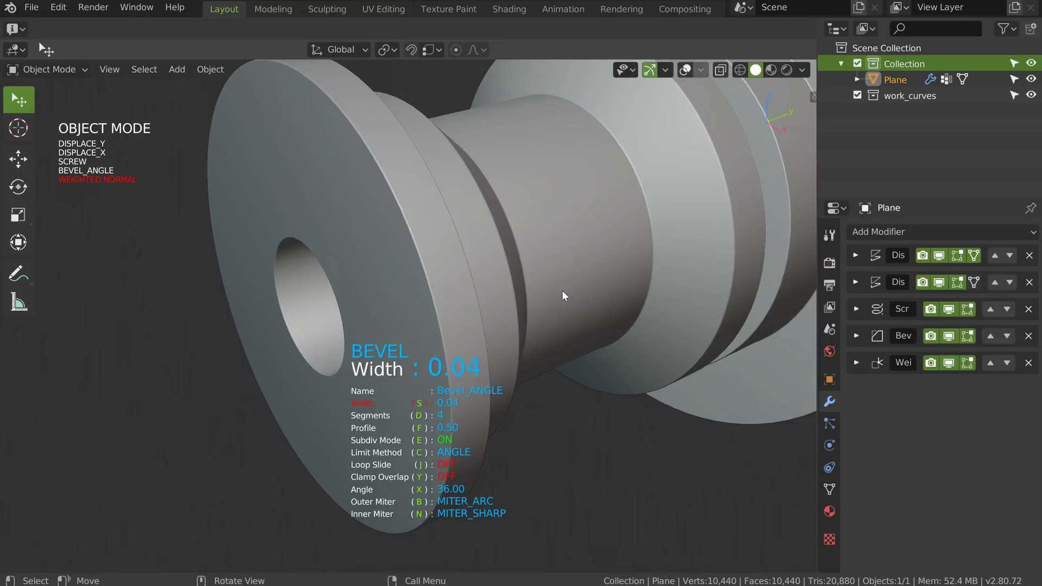
pyautogui.click(563, 293)
pyautogui.moveTo(563, 294); pyautogui.dragTo(474, 266, button='middle')
# Raise the strength of the X Displace modifier to enlarge the part's radius and central hole, and show the viewport overlays again
pyautogui.hotkey('shift', 'q')
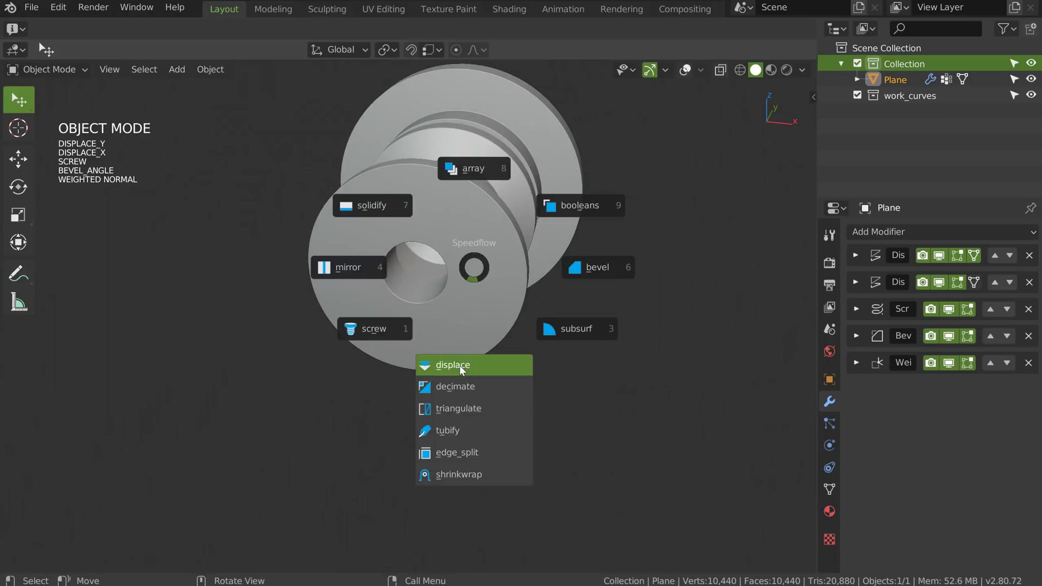
pyautogui.click(461, 369)
pyautogui.press('s')
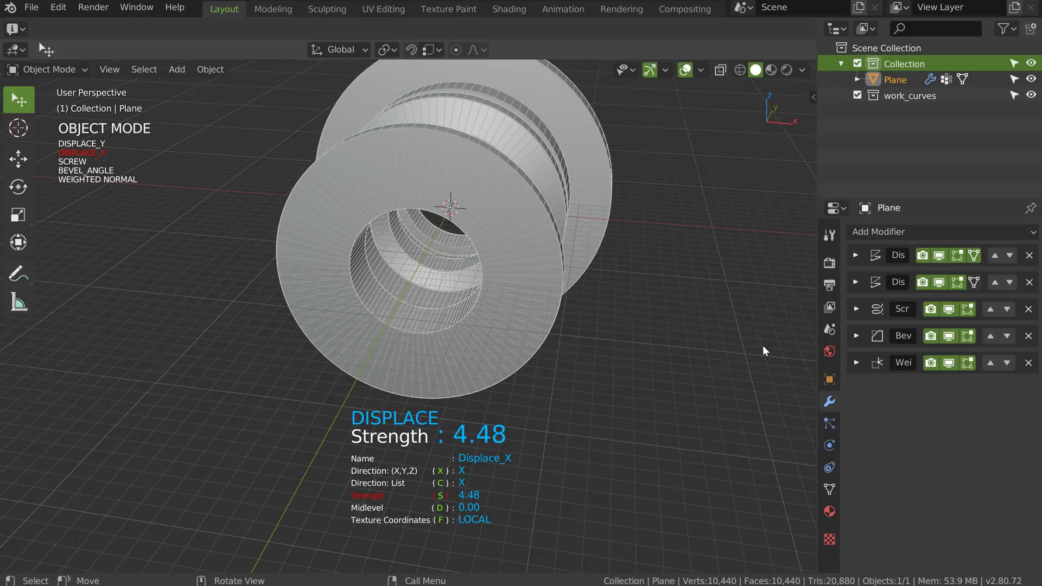
pyautogui.click(760, 345)
pyautogui.press('s')
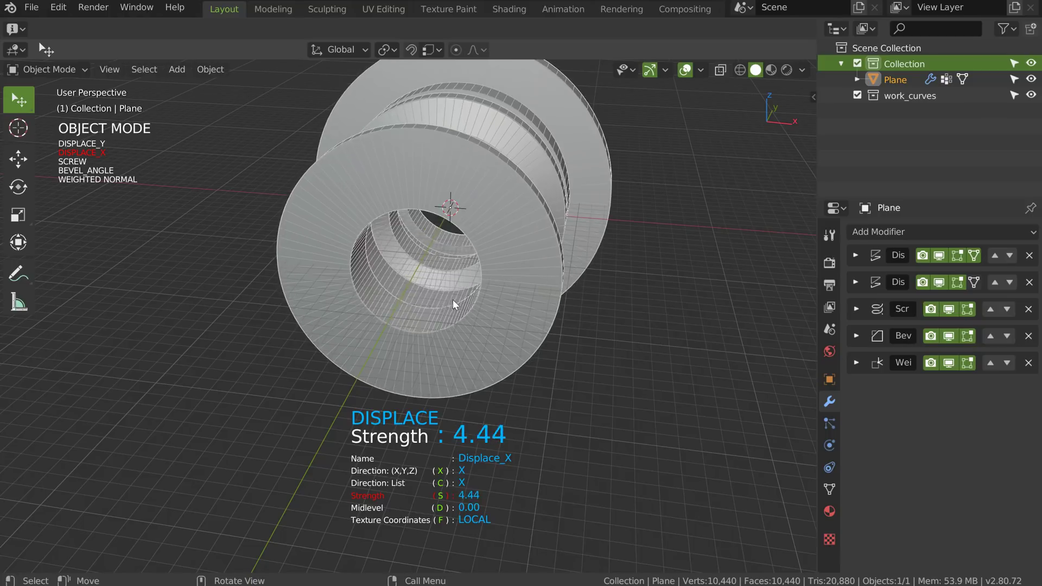
pyautogui.click(354, 313)
pyautogui.moveTo(354, 313); pyautogui.dragTo(699, 90, button='middle')
pyautogui.click(514, 282)
pyautogui.click(685, 71)
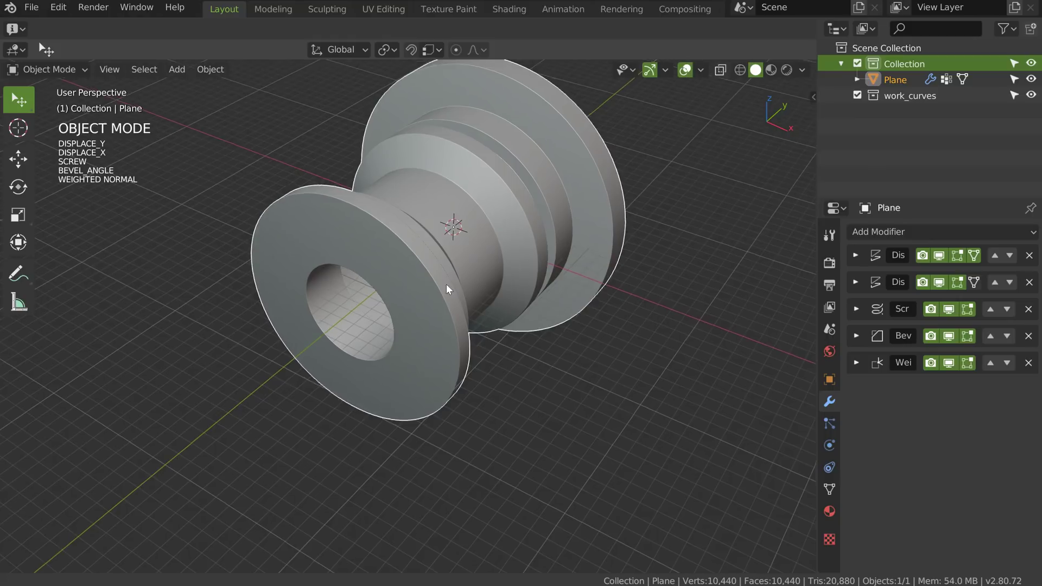
# In top view, add a single-vertex mesh and move it along the Y axis beyond the wide flange
pyautogui.moveTo(447, 284); pyautogui.dragTo(454, 281, button='middle')
pyautogui.press('KP_7')
pyautogui.scroll(-2, 457, 233)
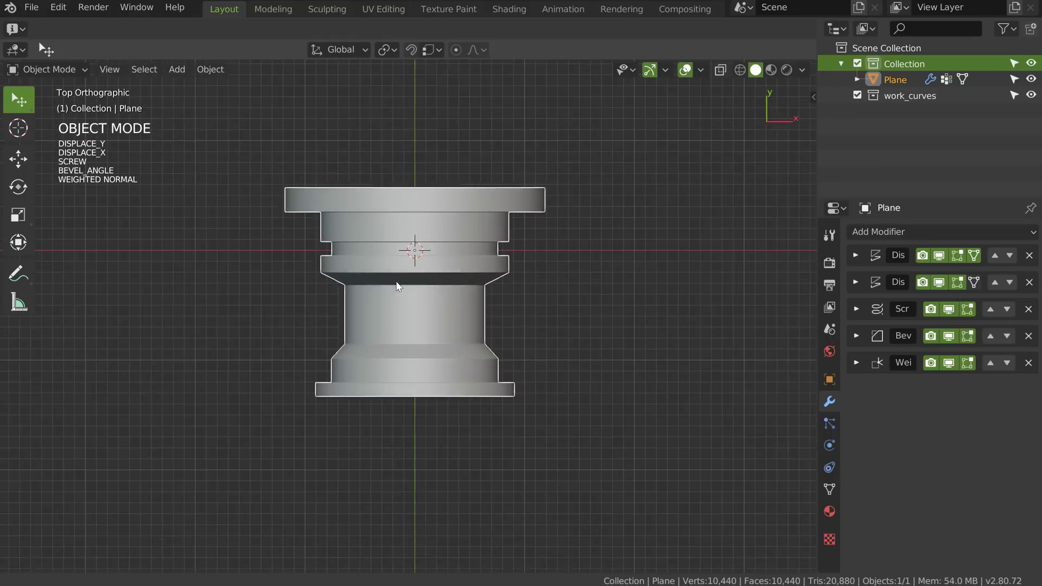
pyautogui.press('space')
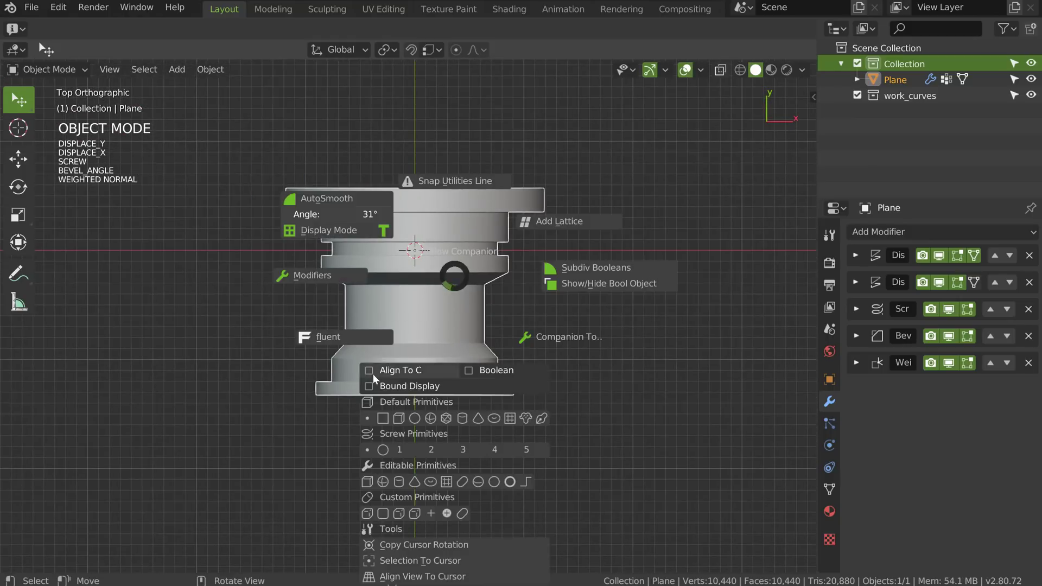
pyautogui.click(369, 420)
pyautogui.press('g')
pyautogui.press('y')
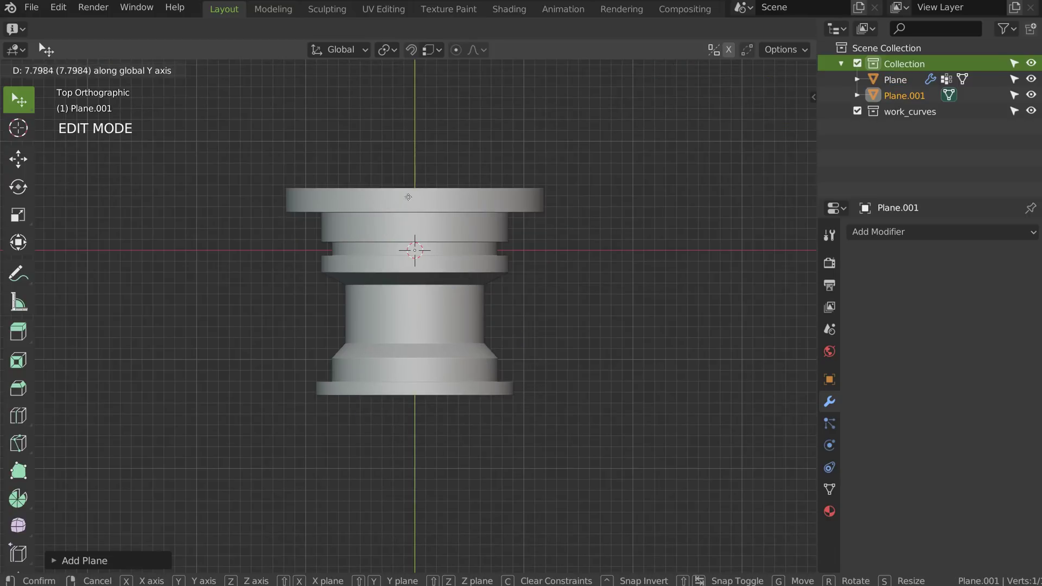
pyautogui.click(414, 176)
# Extrude the vertex along Y into a straight line reaching past the smaller flange, and return to Object Mode
pyautogui.press('e')
pyautogui.press('y')
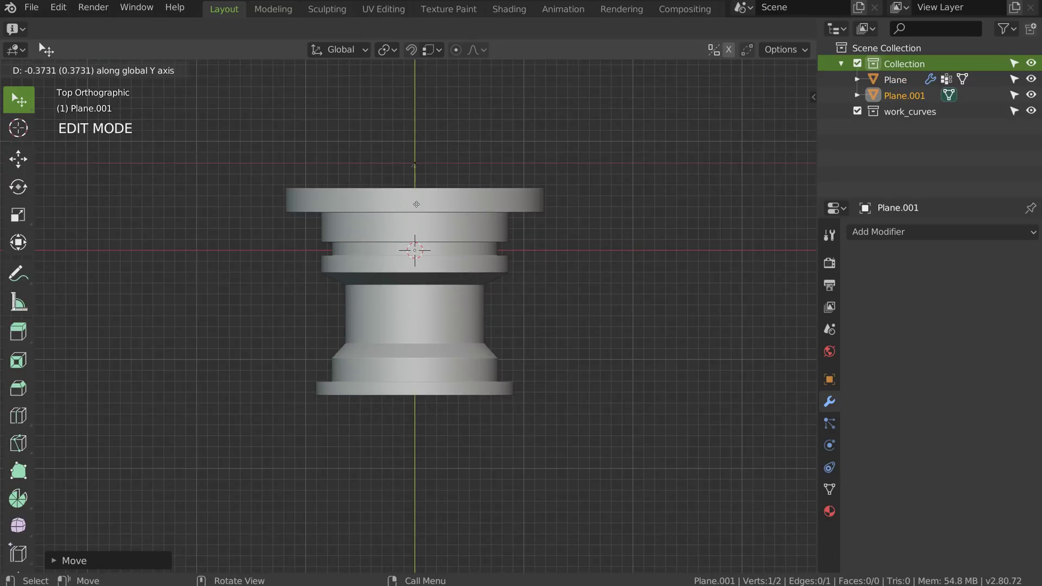
pyautogui.click(416, 472)
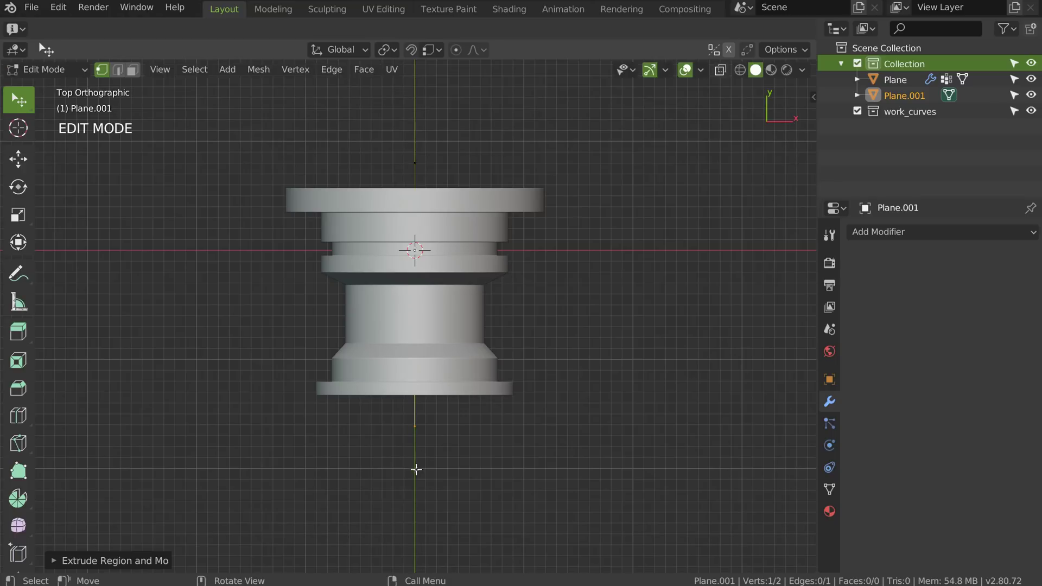
pyautogui.press('Tab')
# Offset the line along X with a Displace modifier of strength 2.41 and revolve it around Y with a Screw modifier
pyautogui.moveTo(435, 310); pyautogui.dragTo(448, 271, button='middle')
pyautogui.press('space')
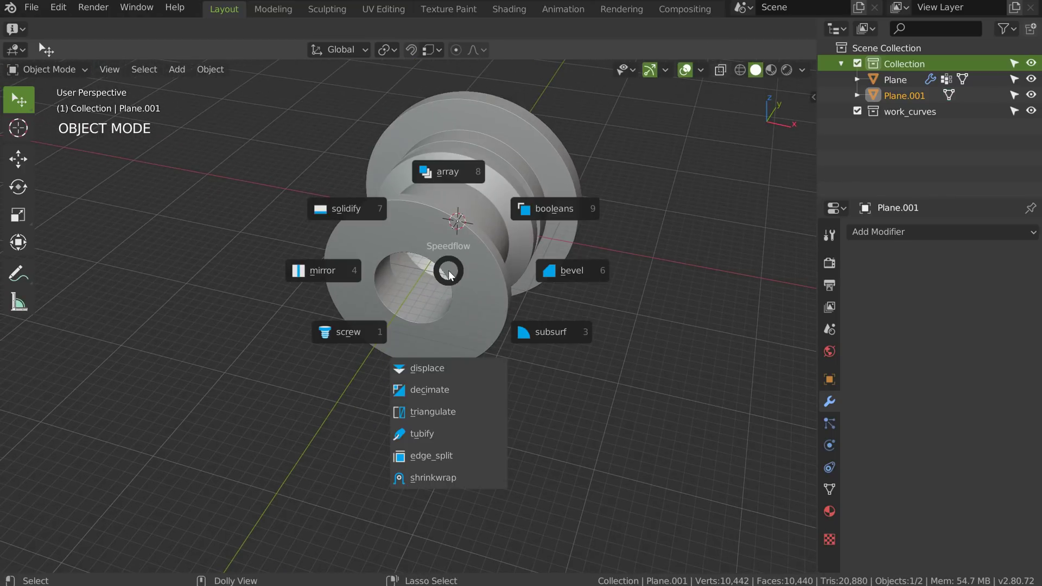
pyautogui.click(432, 371)
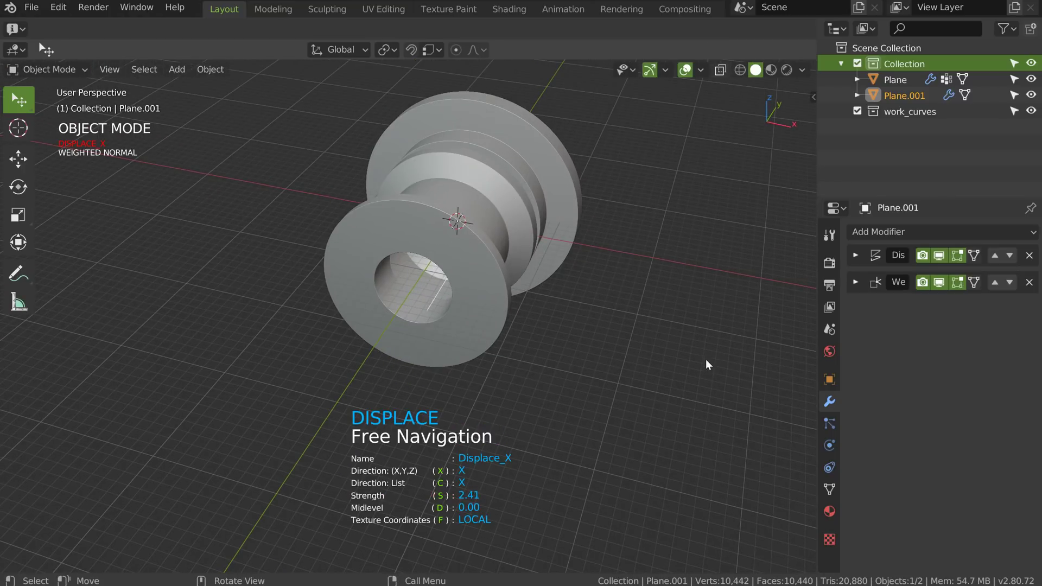
pyautogui.press('space')
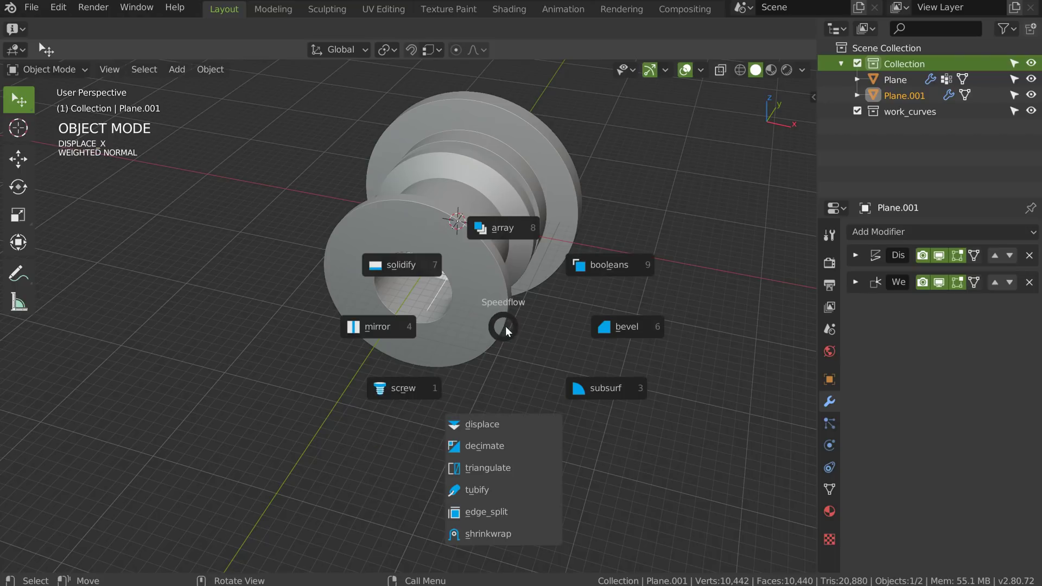
pyautogui.click(415, 388)
pyautogui.press('y')
pyautogui.moveTo(419, 384); pyautogui.dragTo(413, 341, button='middle')
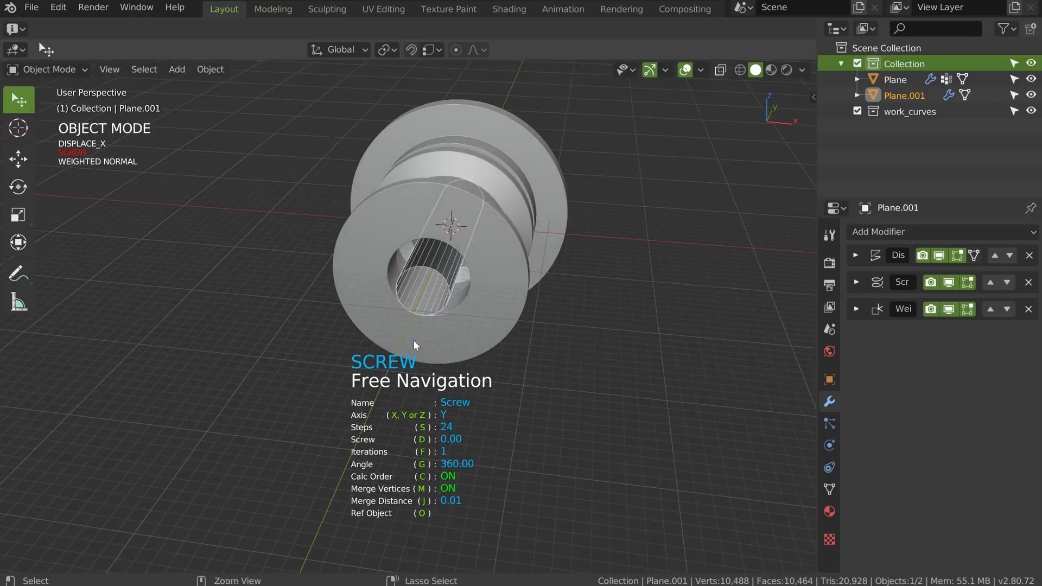
# Add a Solidify modifier to the revolved tube with offset -1.00 and thicken it outward until it encloses the flanges
pyautogui.scroll(2, 426, 336)
pyautogui.press('space')
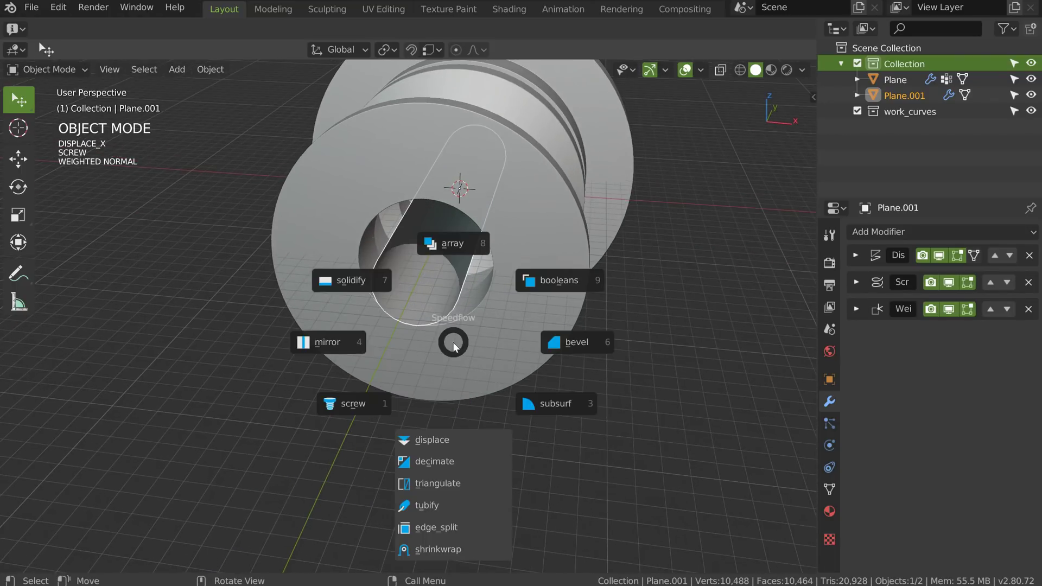
pyautogui.click(350, 281)
pyautogui.press('s')
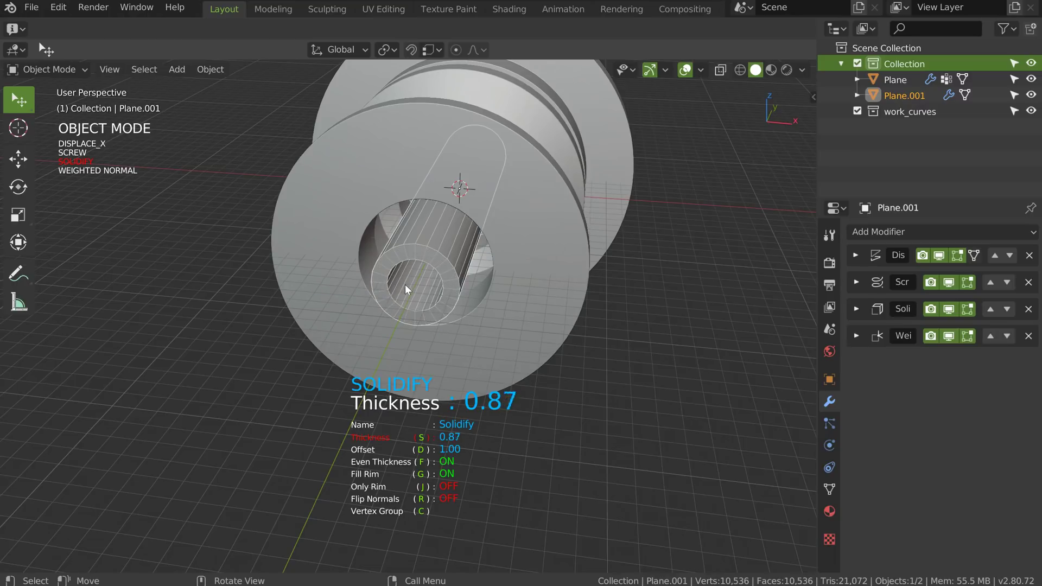
pyautogui.press('d')
pyautogui.click(225, 306)
pyautogui.press('s')
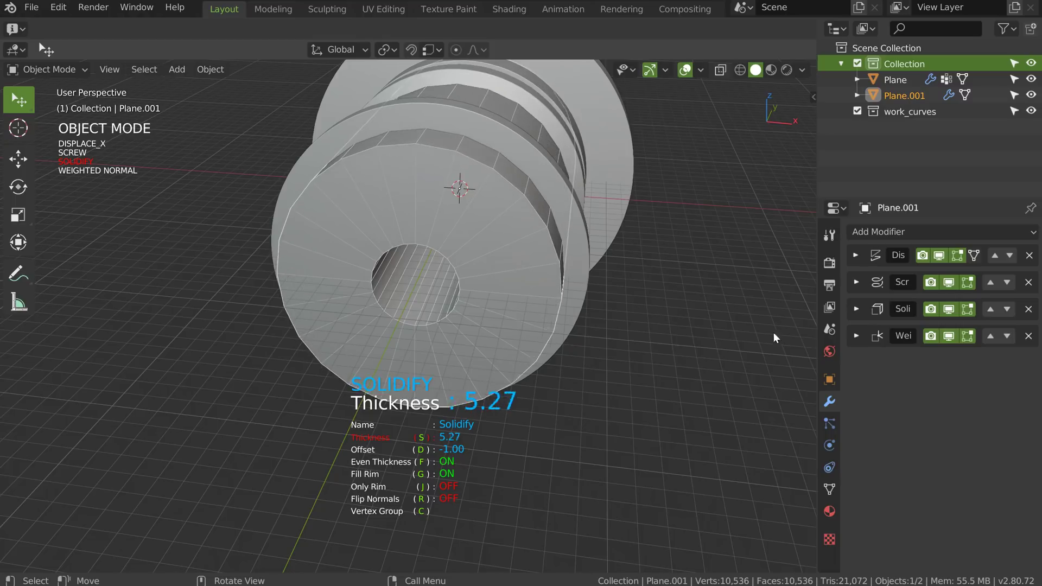
pyautogui.click(722, 326)
# Increase the steps of the tube's Screw modifier to 153
pyautogui.moveTo(638, 317); pyautogui.dragTo(544, 282, button='middle')
pyautogui.moveTo(455, 169); pyautogui.dragTo(468, 281, button='middle')
pyautogui.press('space')
pyautogui.click(386, 328)
pyautogui.press('s')
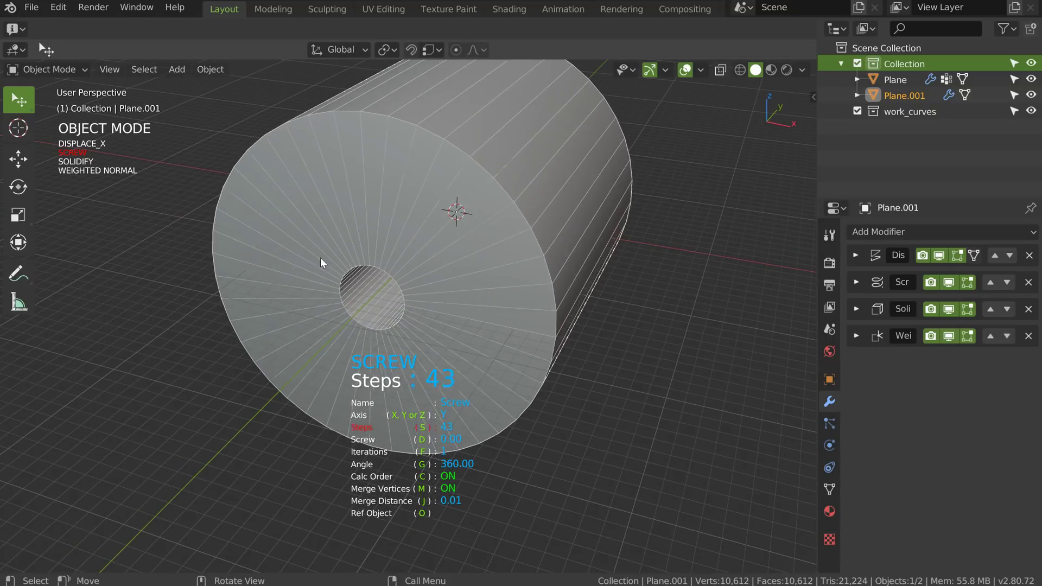
pyautogui.click(623, 297)
pyautogui.press('s')
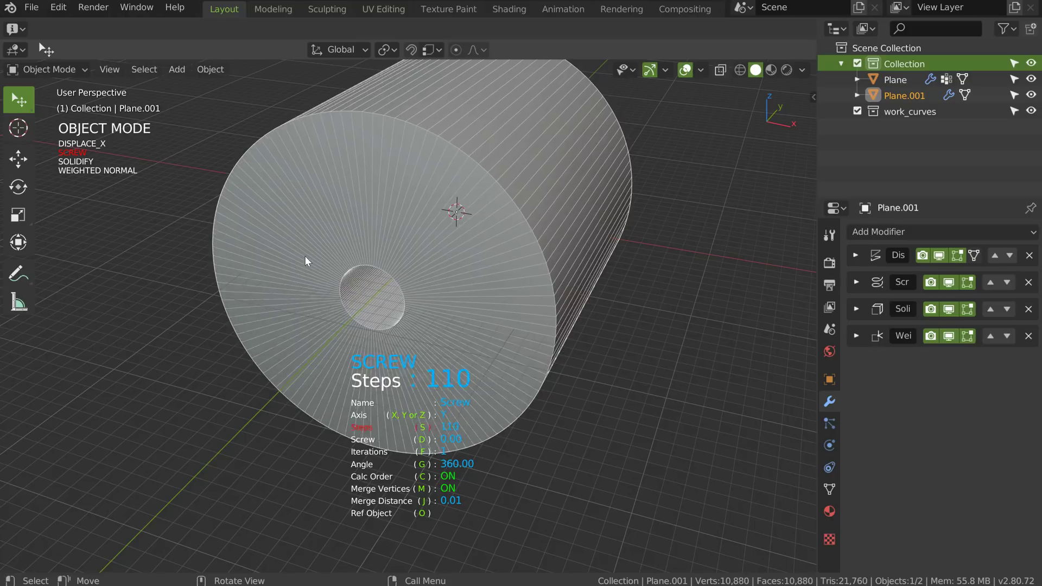
pyautogui.click(568, 271)
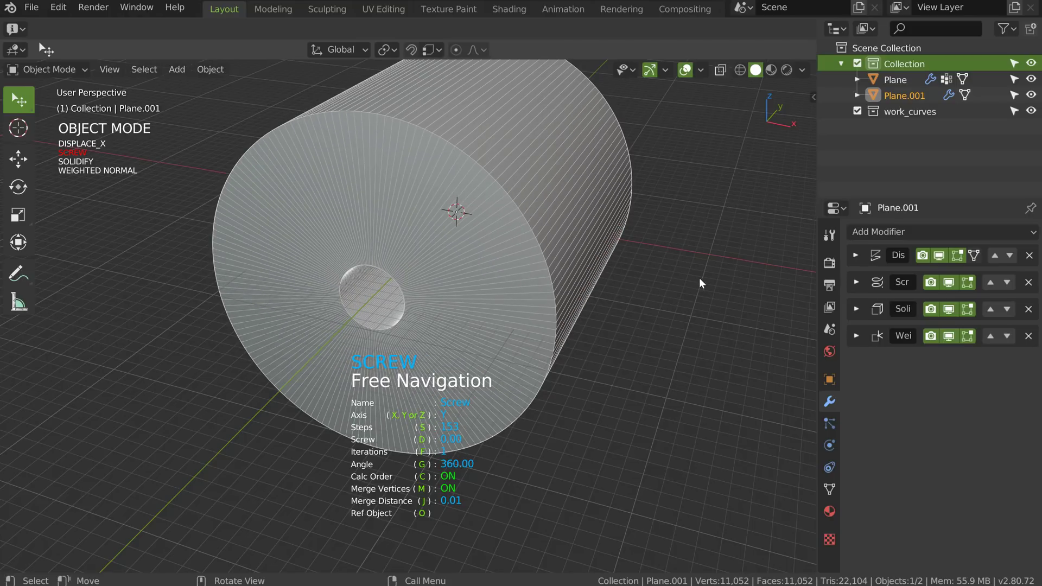
# Reduce the Screw angle to about 22.71 degrees to turn the thick tube into a narrow wedge
pyautogui.press('g')
pyautogui.click(557, 254)
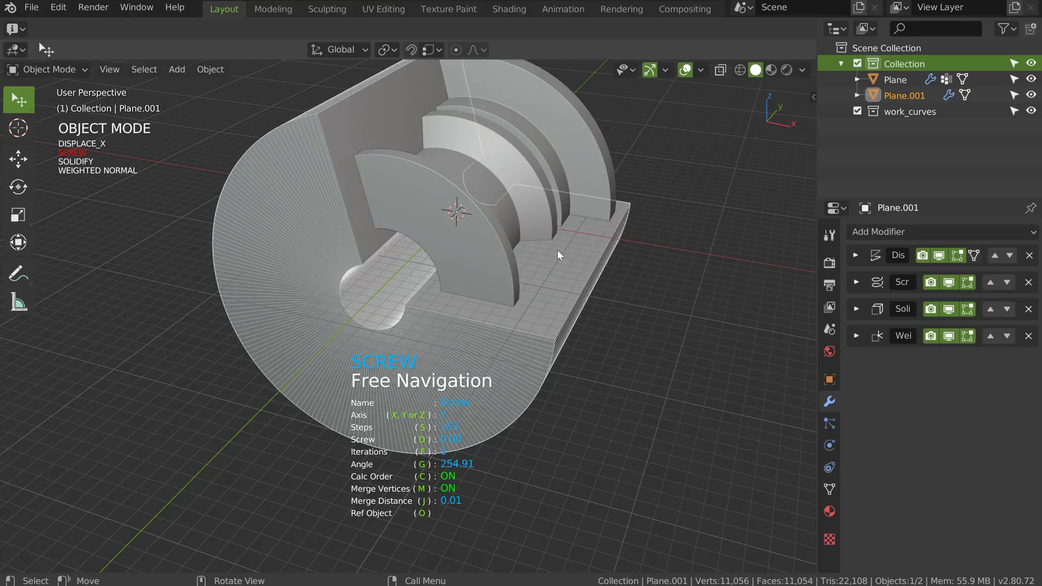
pyautogui.press('g')
pyautogui.click(587, 266)
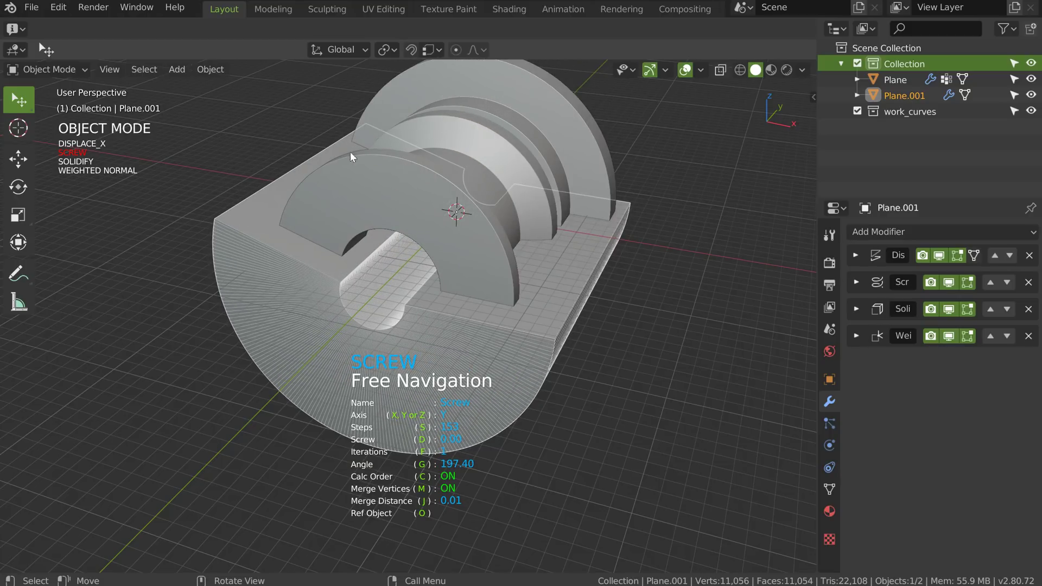
pyautogui.press('g')
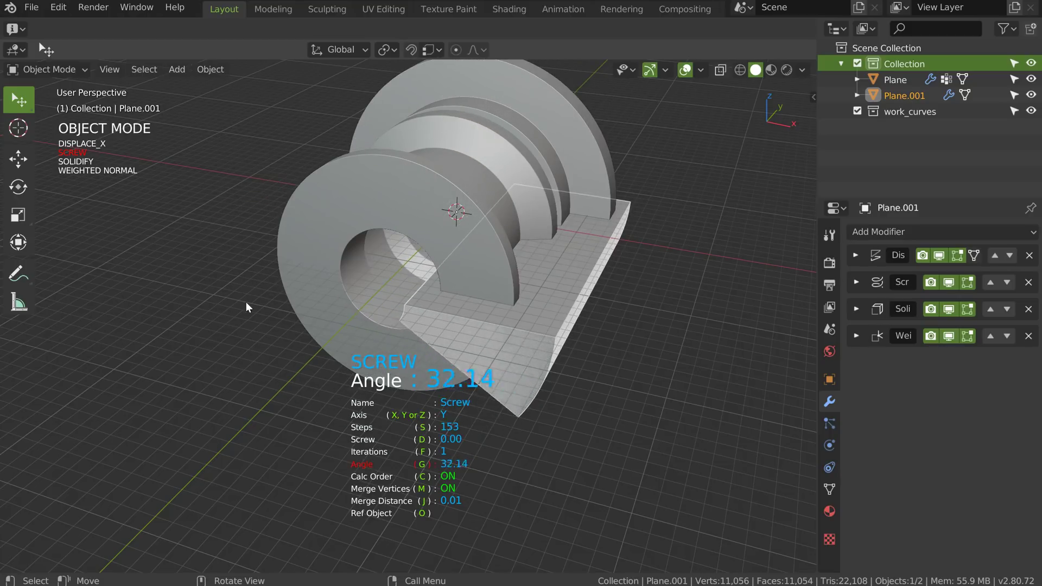
pyautogui.click(204, 339)
pyautogui.moveTo(402, 310); pyautogui.dragTo(408, 291, button='middle')
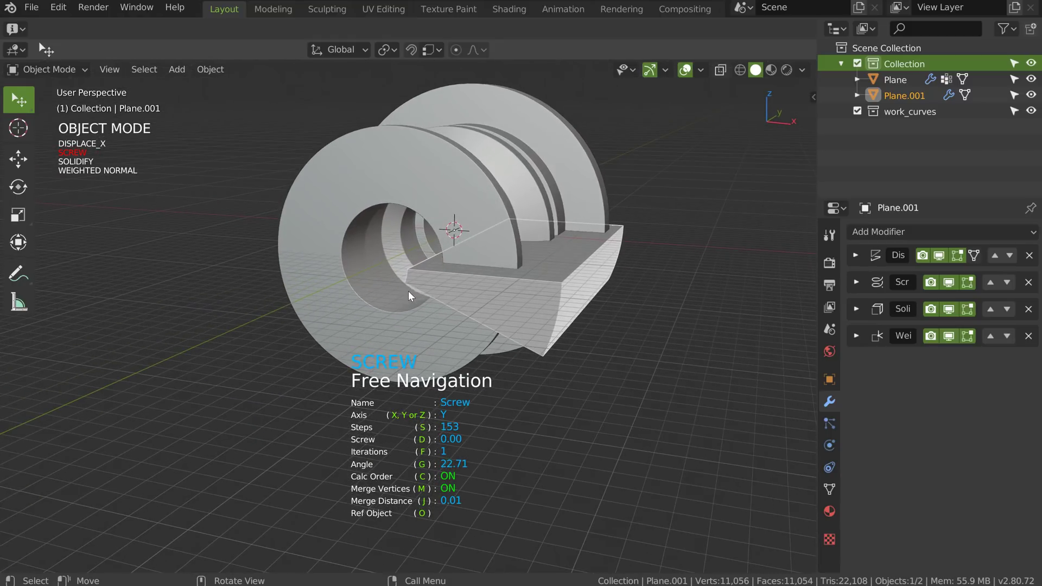
pyautogui.click(500, 283)
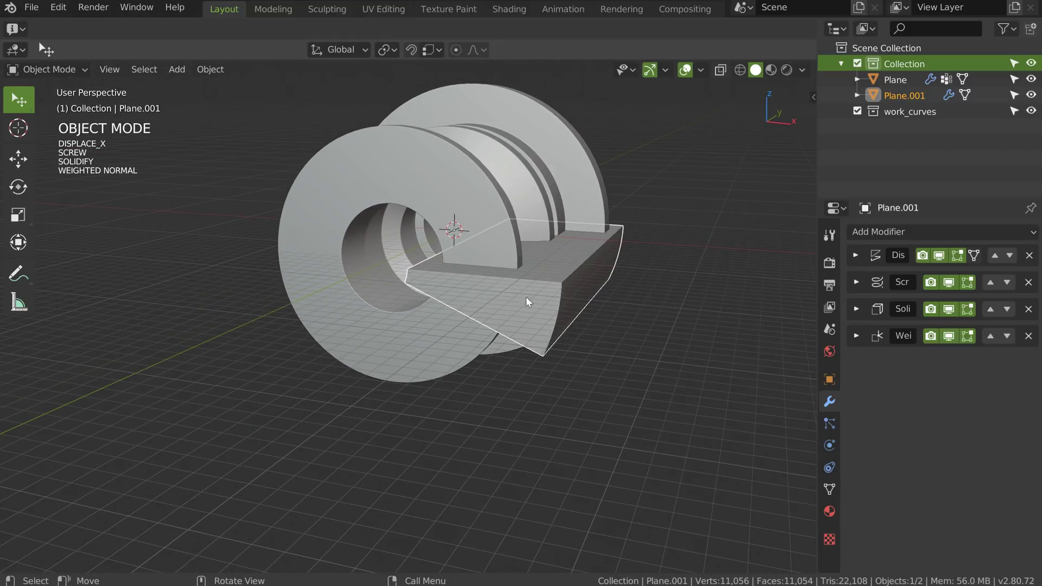
# Activate the Rotate tool and rotate the wedge about -70.69 degrees around the Y axis
pyautogui.press('w')
pyautogui.click(510, 407)
pyautogui.moveTo(538, 263); pyautogui.dragTo(490, 220, button='middle')
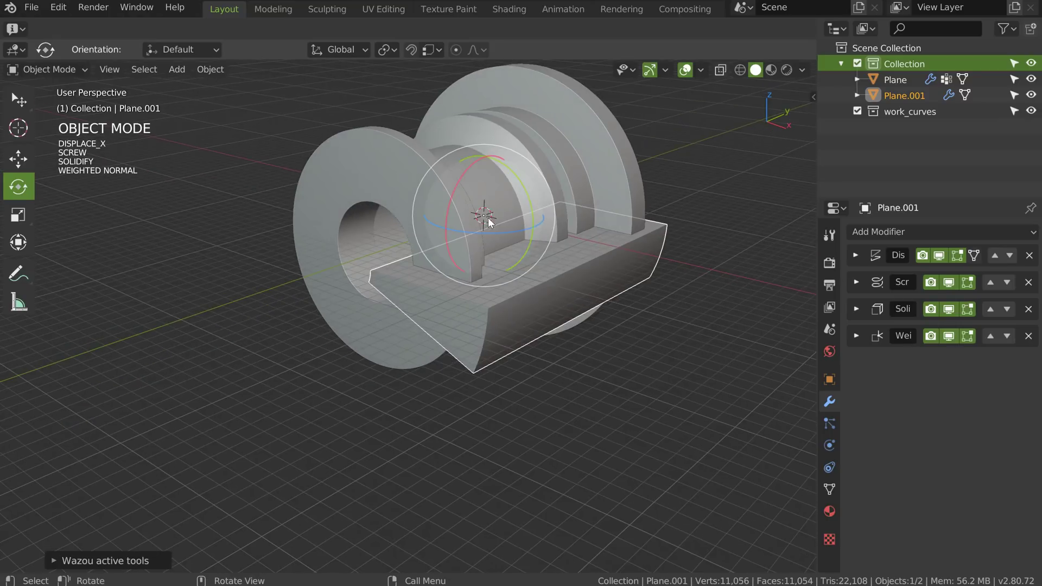
pyautogui.moveTo(526, 191); pyautogui.dragTo(472, 135)
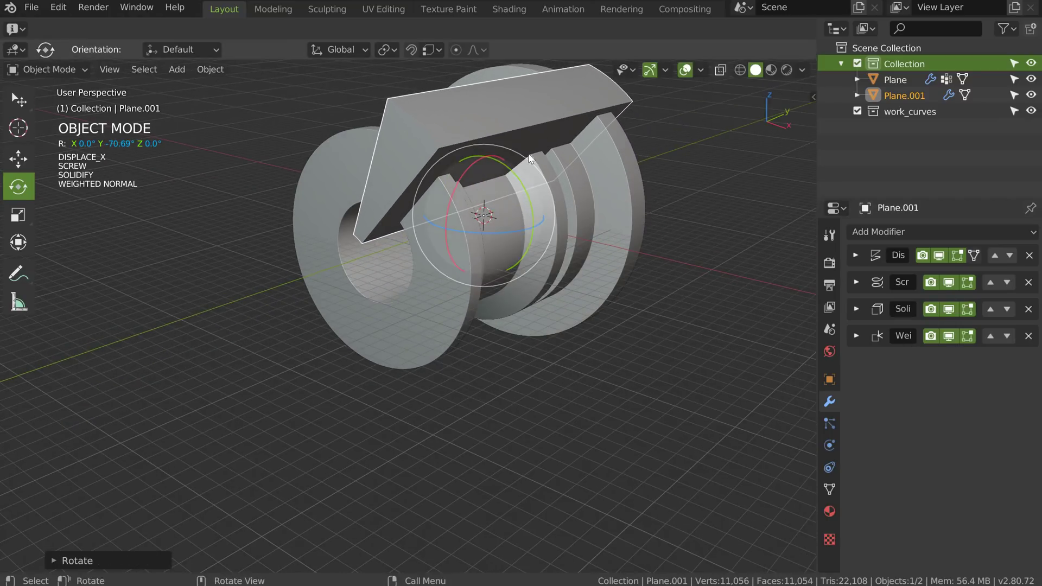
# Subtract the wedge from the revolved part with a Boolean Difference
pyautogui.moveTo(529, 153); pyautogui.dragTo(503, 204, button='middle')
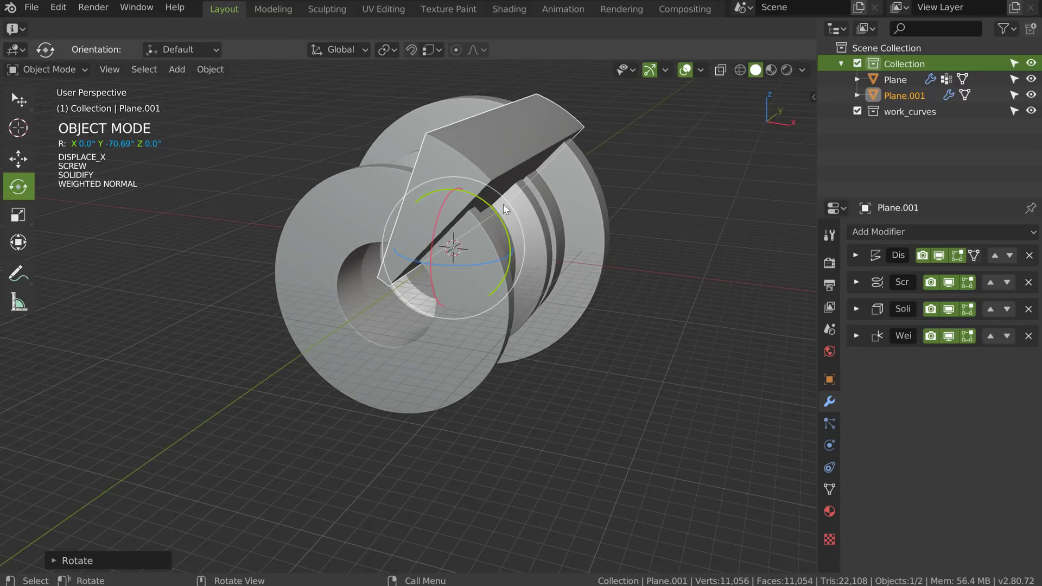
pyautogui.keyDown('shift'); pyautogui.click(467, 350); pyautogui.keyUp('shift')
pyautogui.hotkey('shift', 'q')
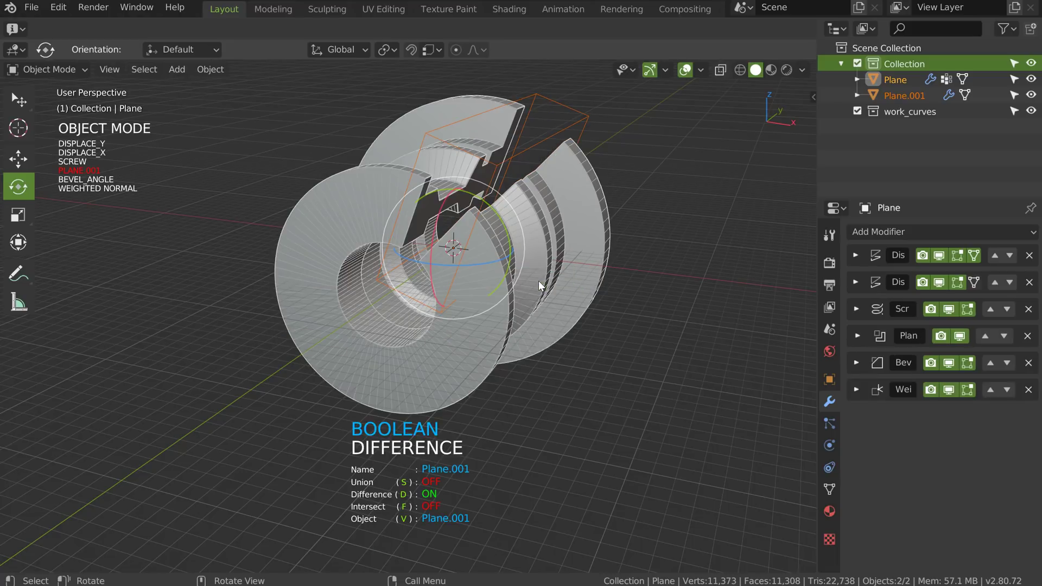
# Confirm the Boolean Difference that cuts the wedge out of the revolved part
pyautogui.click(538, 280)
pyautogui.moveTo(458, 237); pyautogui.dragTo(406, 269, button='middle')
pyautogui.scroll(3, 406, 268)
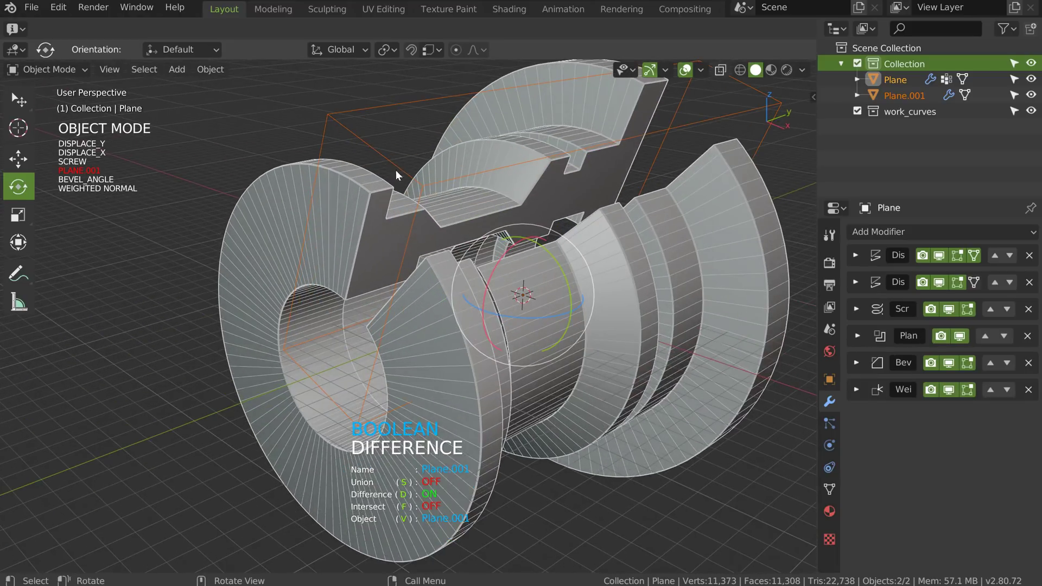
# Select the wedge cutter and widen its Screw modifier angle to about 110.91 degrees to open up the cutaway
pyautogui.click(375, 145)
pyautogui.moveTo(452, 222); pyautogui.dragTo(478, 255, button='middle')
pyautogui.scroll(3, 379, 184)
pyautogui.press('space')
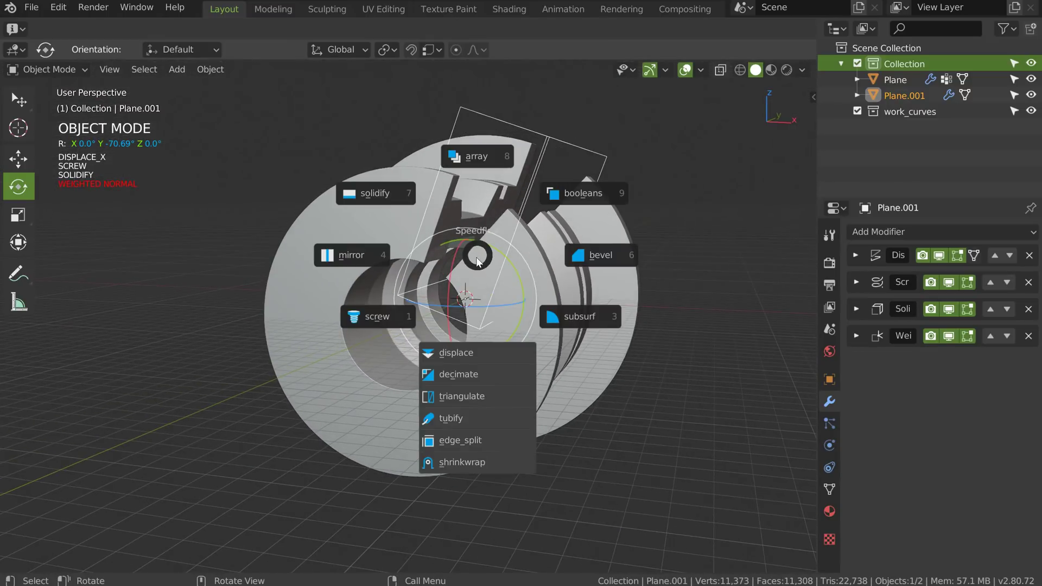
pyautogui.click(425, 295)
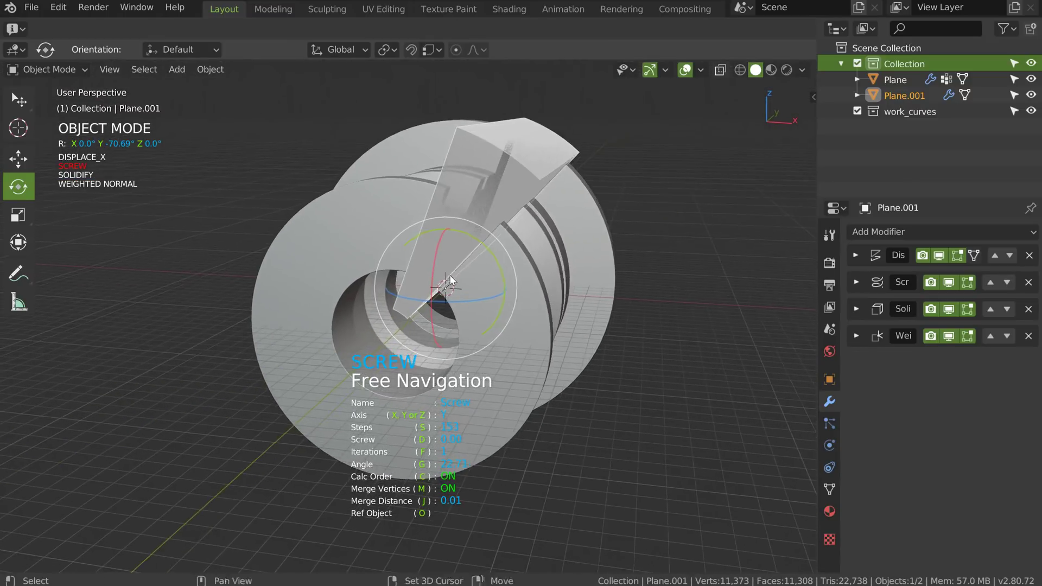
pyautogui.moveTo(444, 272); pyautogui.dragTo(487, 156, button='middle')
pyautogui.moveTo(437, 178); pyautogui.dragTo(422, 248, button='middle')
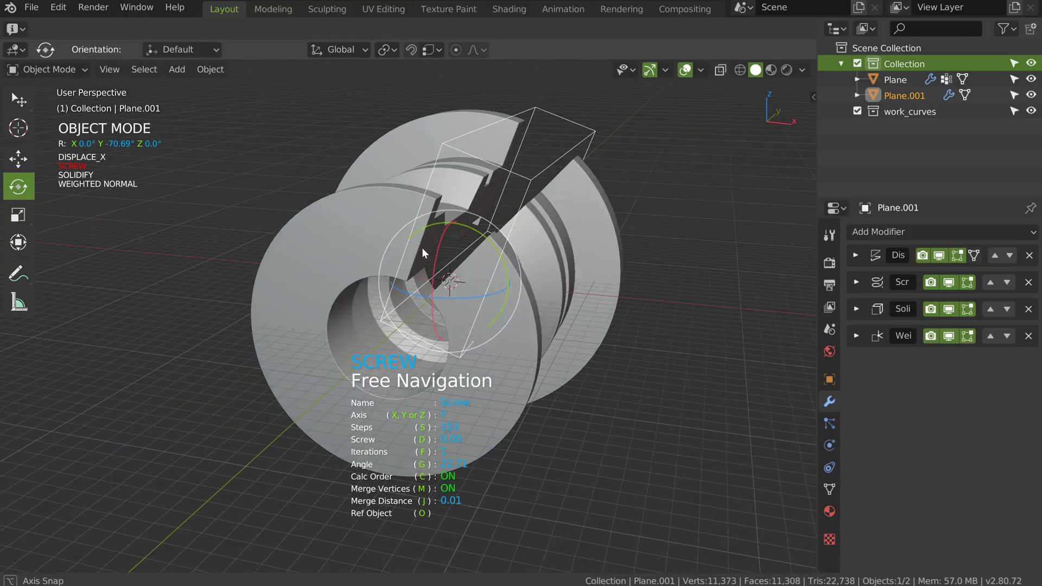
pyautogui.press('g')
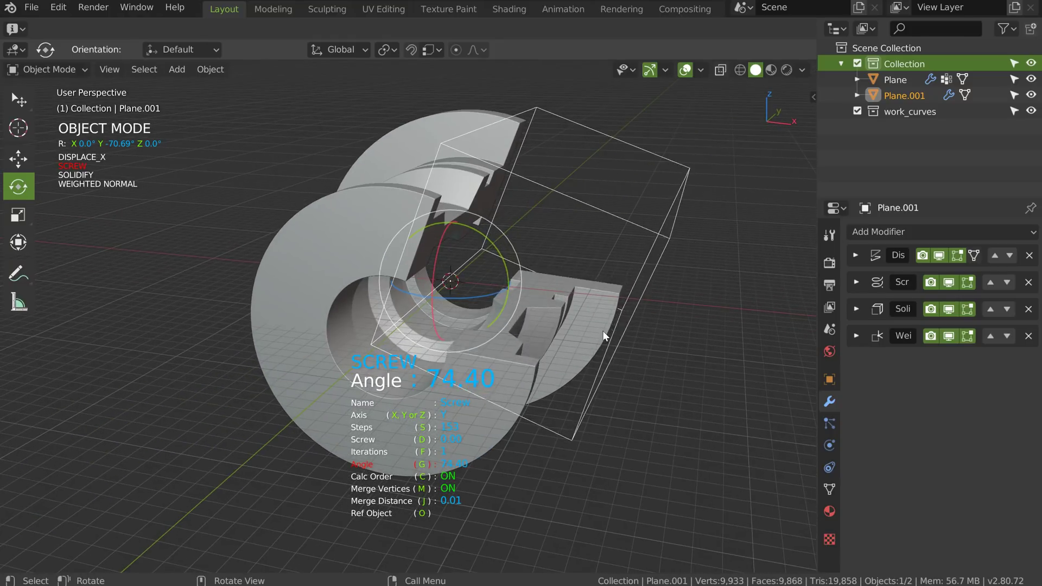
pyautogui.moveTo(480, 279)
pyautogui.press('space')
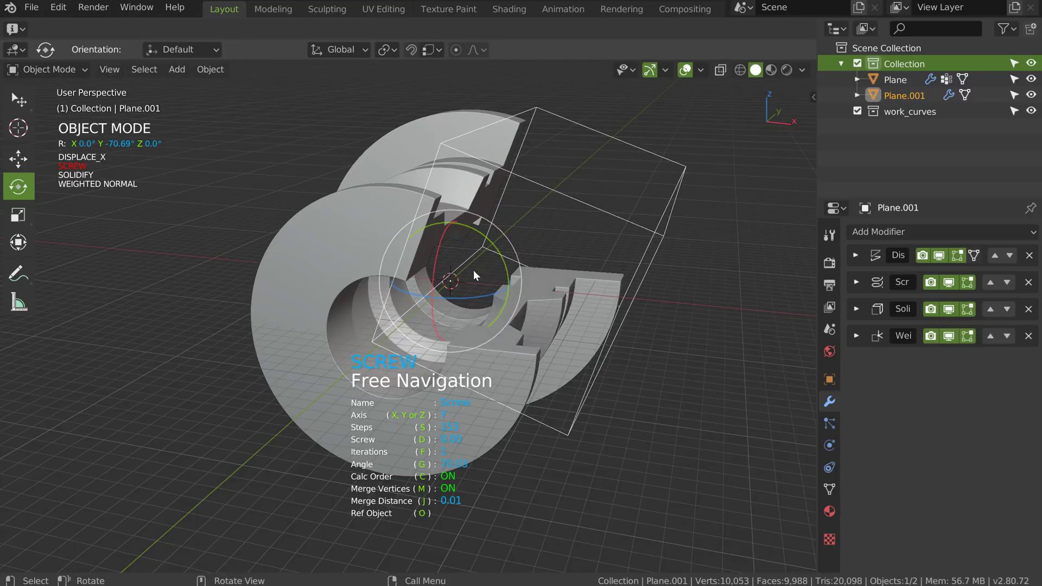
pyautogui.press('g')
pyautogui.press('space')
pyautogui.moveTo(665, 343); pyautogui.dragTo(554, 326, button='middle')
pyautogui.scroll(2, 509, 318)
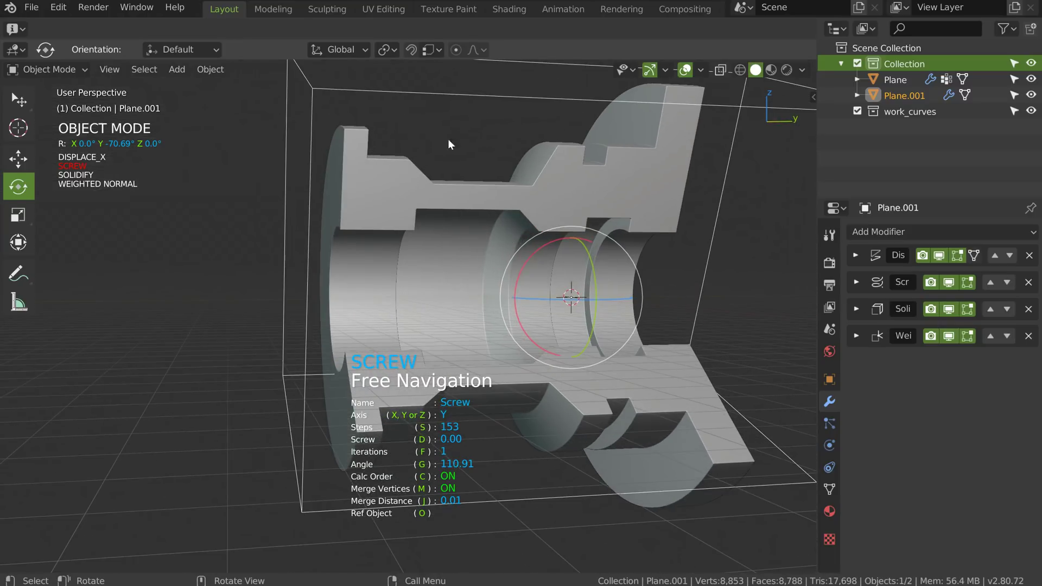
pyautogui.moveTo(500, 263); pyautogui.dragTo(565, 294, button='middle')
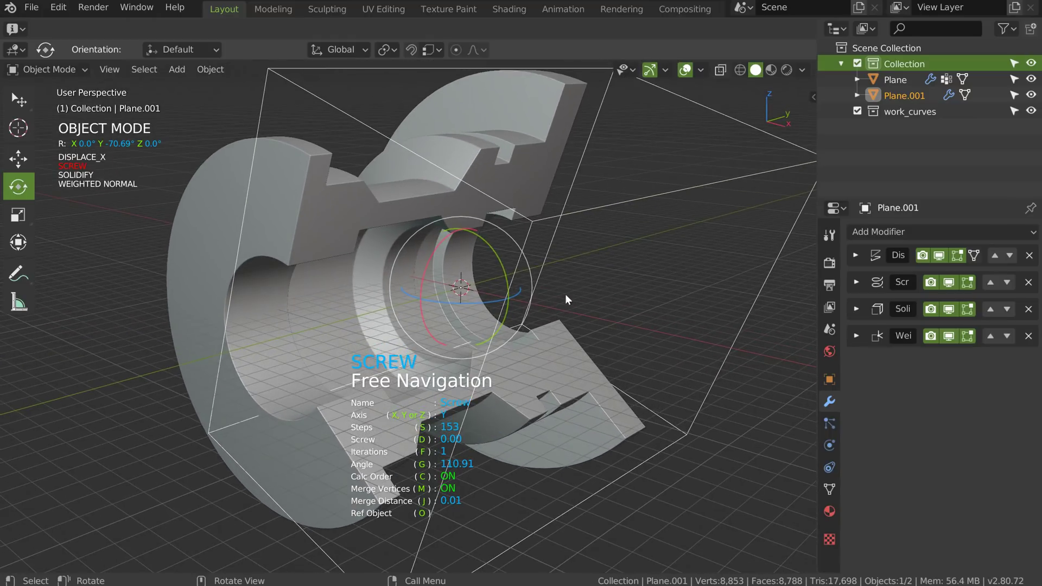
# Hide the viewport overlays for a clean look at the sectioned part
pyautogui.hotkey('shift', 'n')
pyautogui.hotkey('shift', 'n')
pyautogui.hotkey('shift', 'g')
pyautogui.moveTo(529, 250); pyautogui.dragTo(578, 221, button='middle')
pyautogui.keyDown('shift'); pyautogui.moveTo(501, 260); pyautogui.dragTo(537, 289, button='middle'); pyautogui.keyUp('shift')
pyautogui.hotkey('shift', 'g')
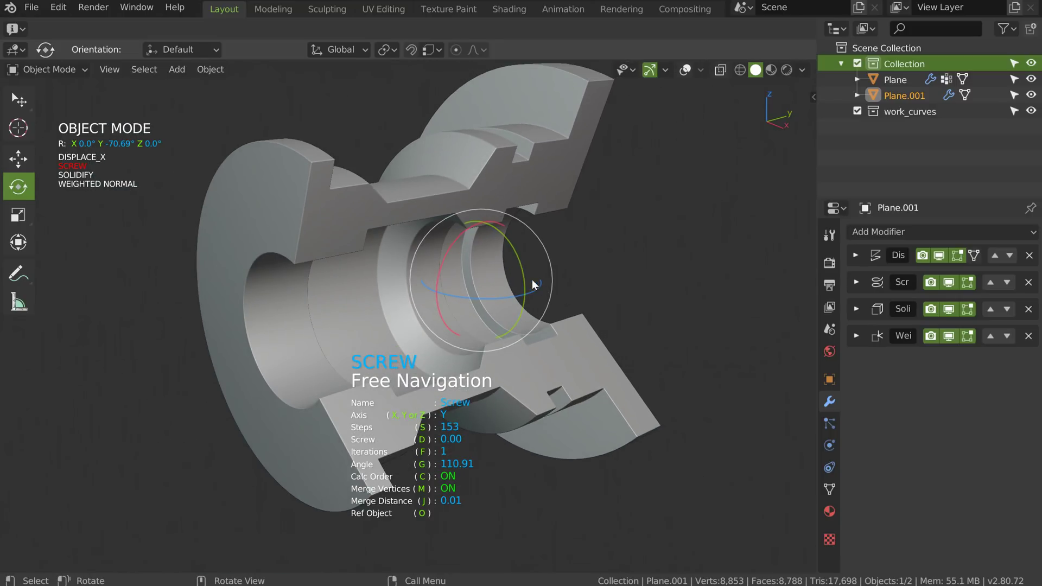
# Set the wedge's Screw angle to about 124.46 degrees and show the viewport overlays again
pyautogui.press('g')
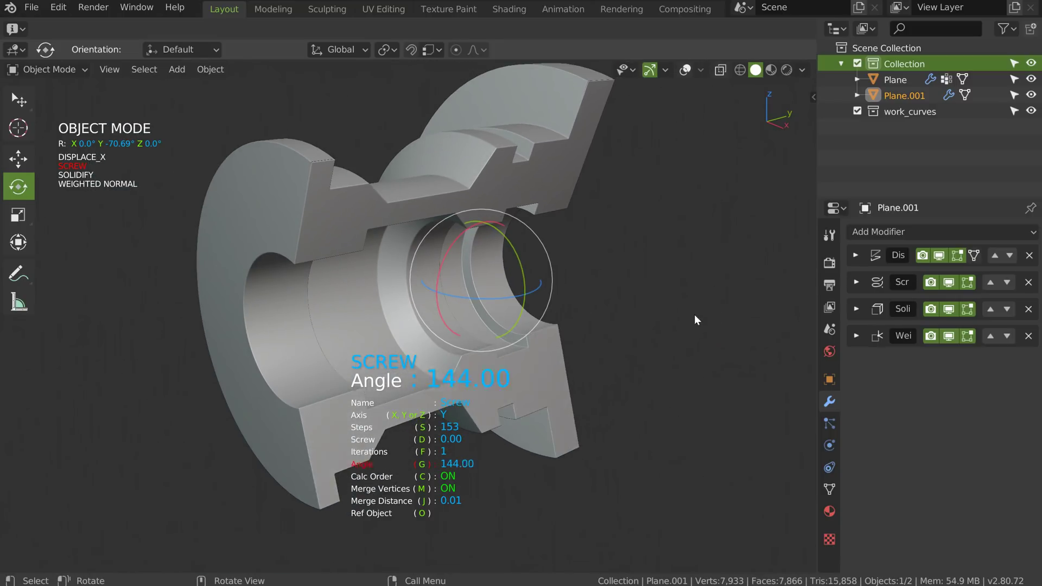
pyautogui.click(566, 291)
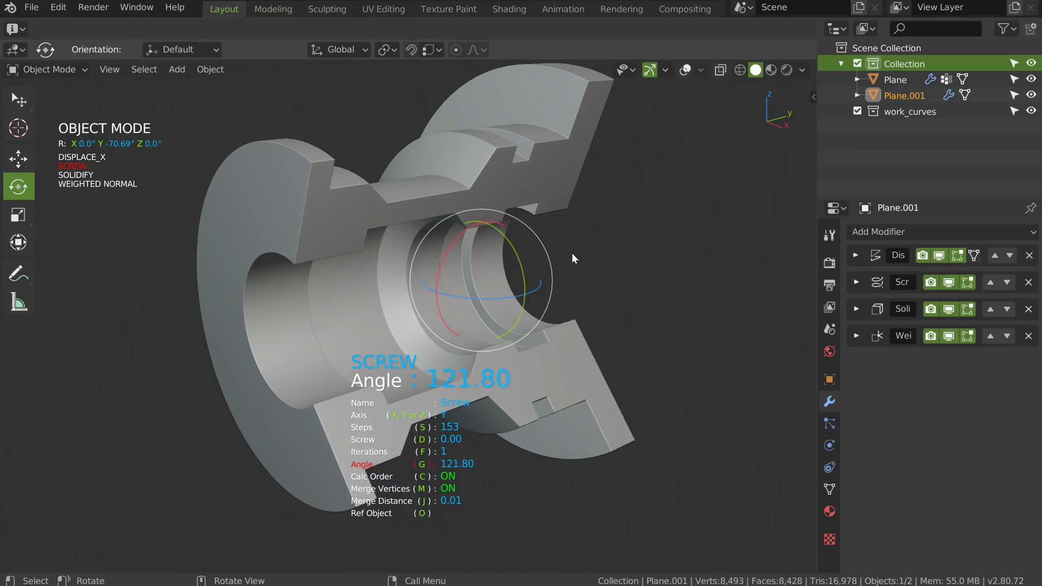
pyautogui.moveTo(526, 247); pyautogui.dragTo(611, 268, button='middle')
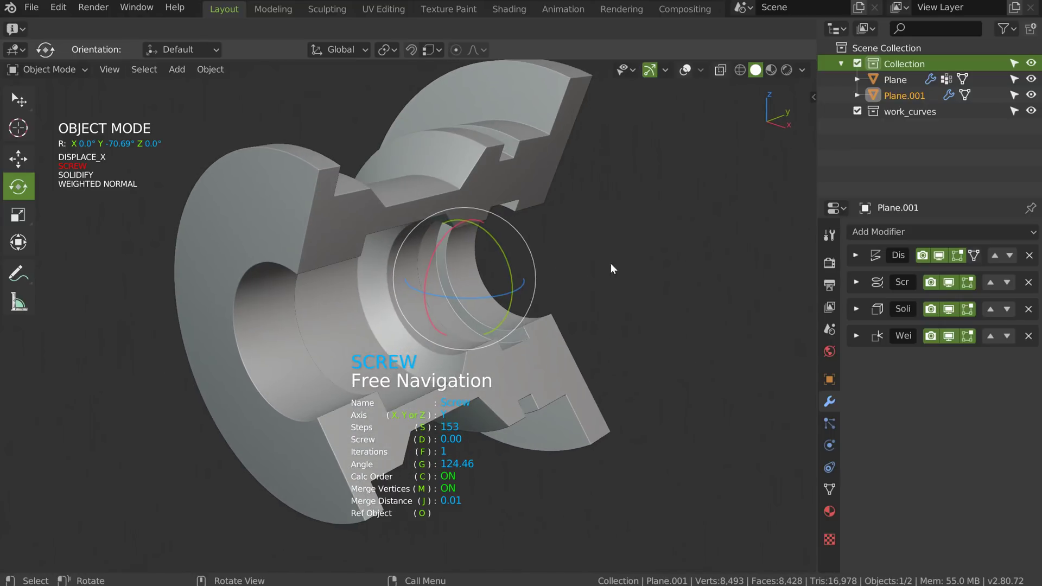
pyautogui.hotkey('shift', 'alt', 'z')
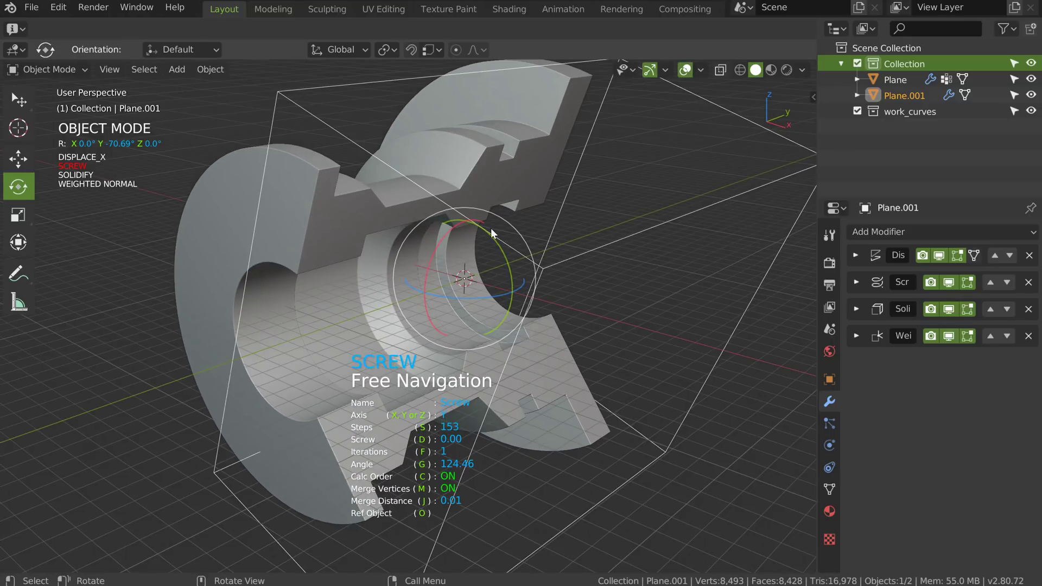
pyautogui.click(605, 249)
# Select the wedge and revolved part together, and turn all their modifiers off in the viewport and back on
pyautogui.scroll(-4, 598, 245)
pyautogui.keyDown('shift'); pyautogui.moveTo(550, 249); pyautogui.dragTo(471, 310, button='middle'); pyautogui.keyUp('shift')
pyautogui.keyDown('shift'); pyautogui.click(387, 250); pyautogui.keyUp('shift')
pyautogui.hotkey('shift', 'q')
pyautogui.click(328, 266)
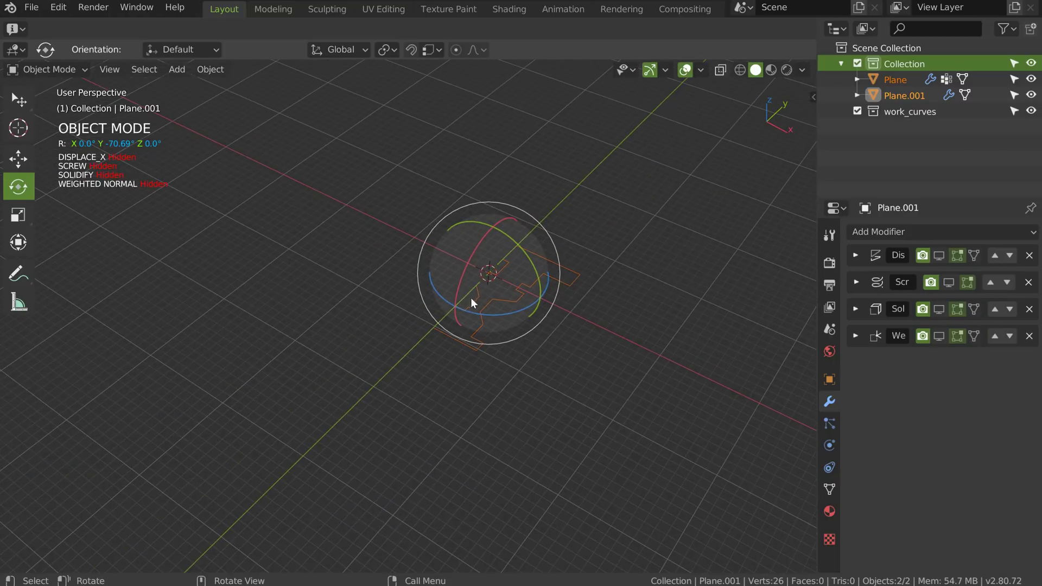
pyautogui.rightClick(468, 296)
pyautogui.click(346, 278)
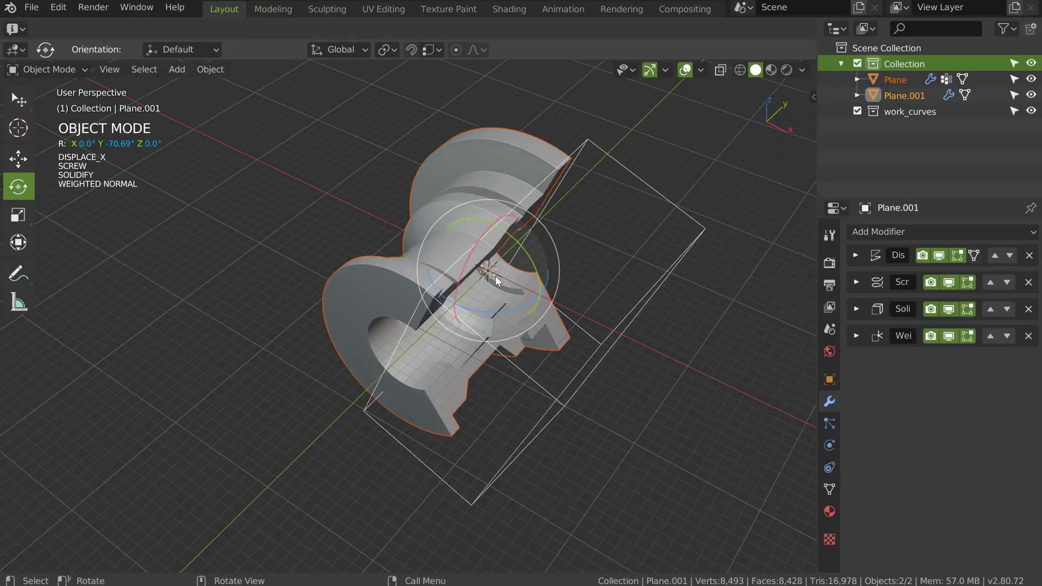
# Hide the viewport overlays and switch from the Rotate tool to the Select tool for a clean view of the cutaway
pyautogui.moveTo(495, 276); pyautogui.dragTo(450, 278, button='middle')
pyautogui.scroll(3, 444, 241)
pyautogui.scroll(-4, 416, 286)
pyautogui.click(686, 70)
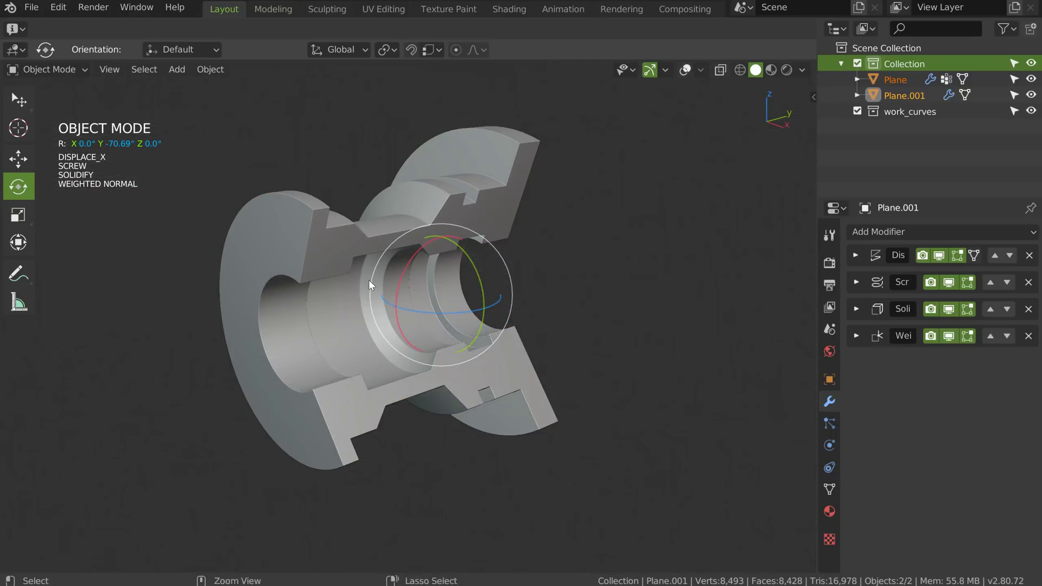
pyautogui.moveTo(369, 279); pyautogui.dragTo(427, 273, button='middle')
pyautogui.press('w')
pyautogui.moveTo(465, 318); pyautogui.dragTo(431, 319, button='middle')
pyautogui.moveTo(447, 231); pyautogui.dragTo(418, 236, button='middle')
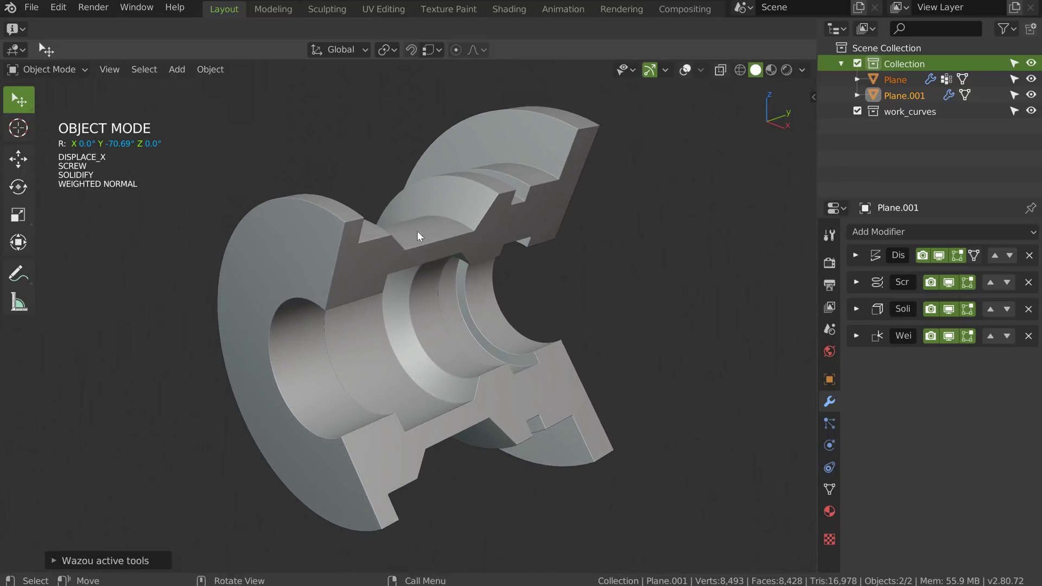
pyautogui.moveTo(440, 300); pyautogui.dragTo(410, 252, button='middle')
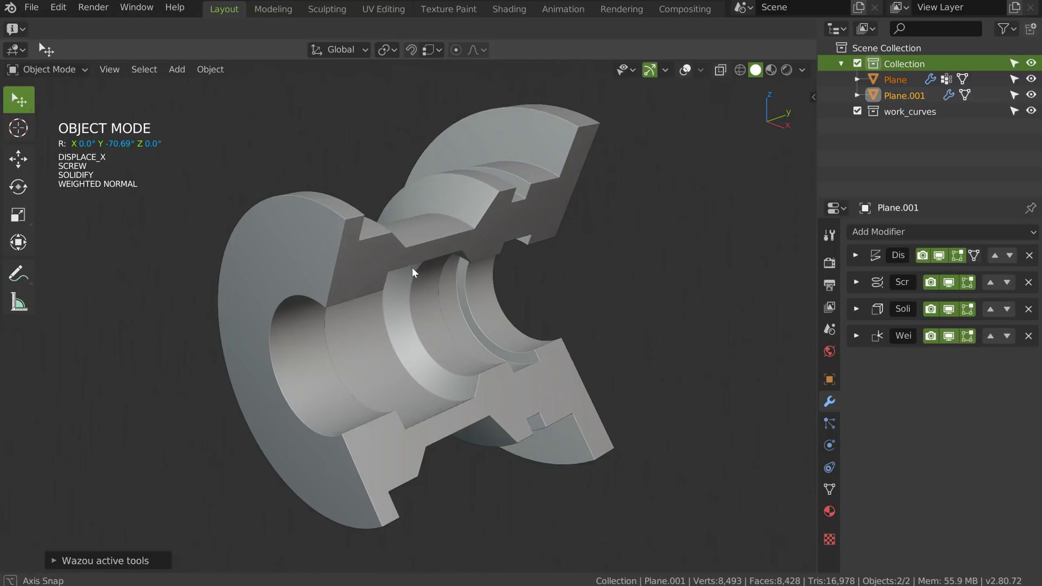
pyautogui.hotkey('alt', 'q')
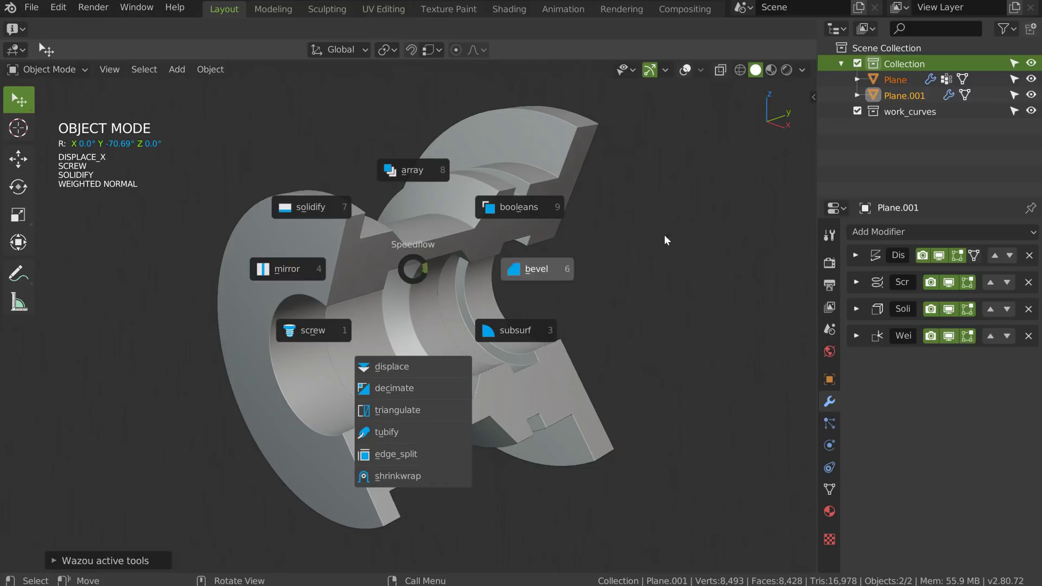
pyautogui.press('Escape')
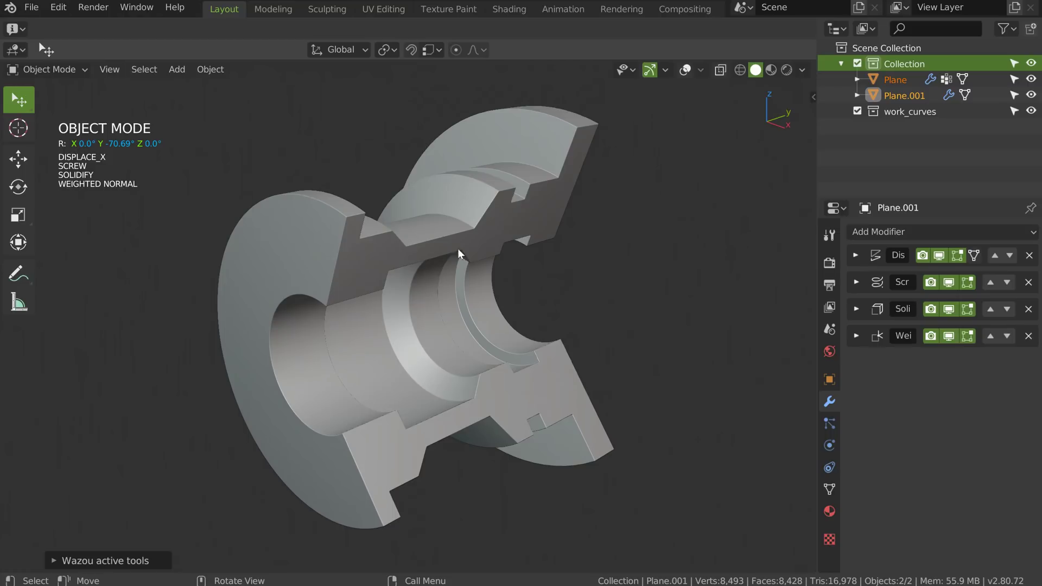